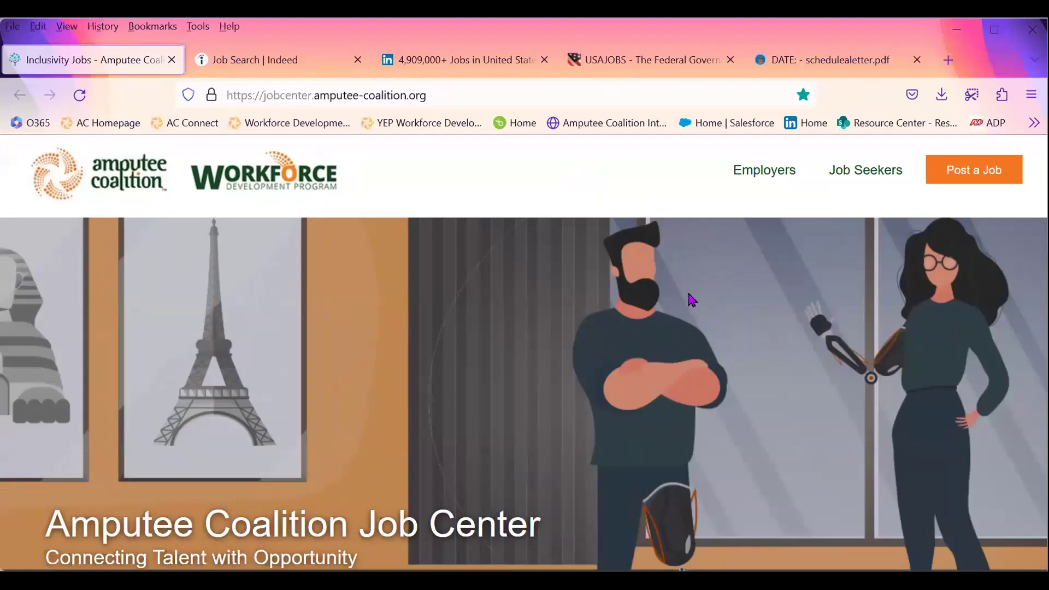
pyautogui.scroll(-4, 693, 300)
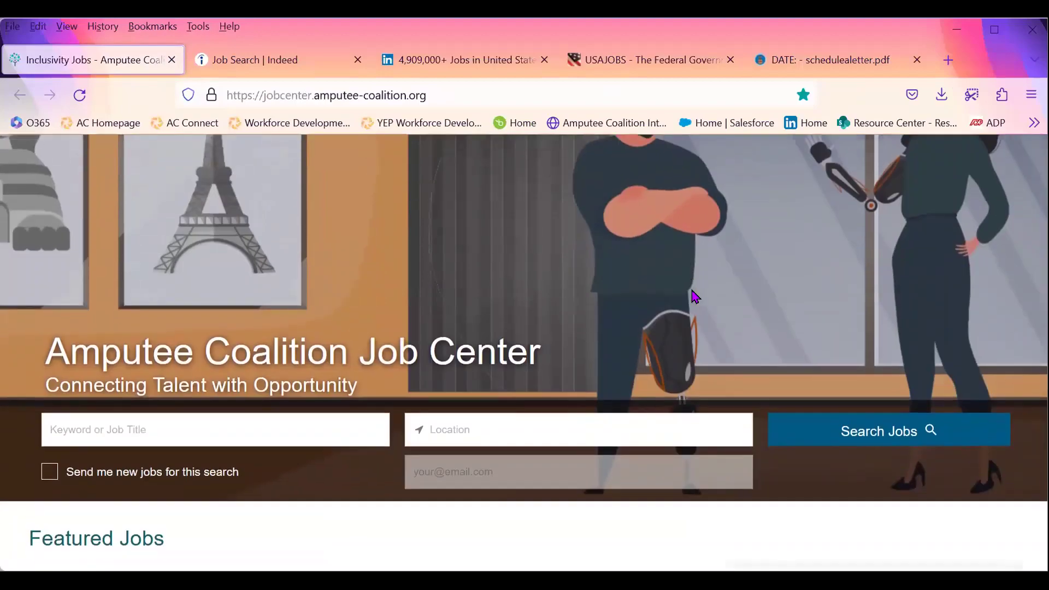
pyautogui.scroll(-4, 695, 298)
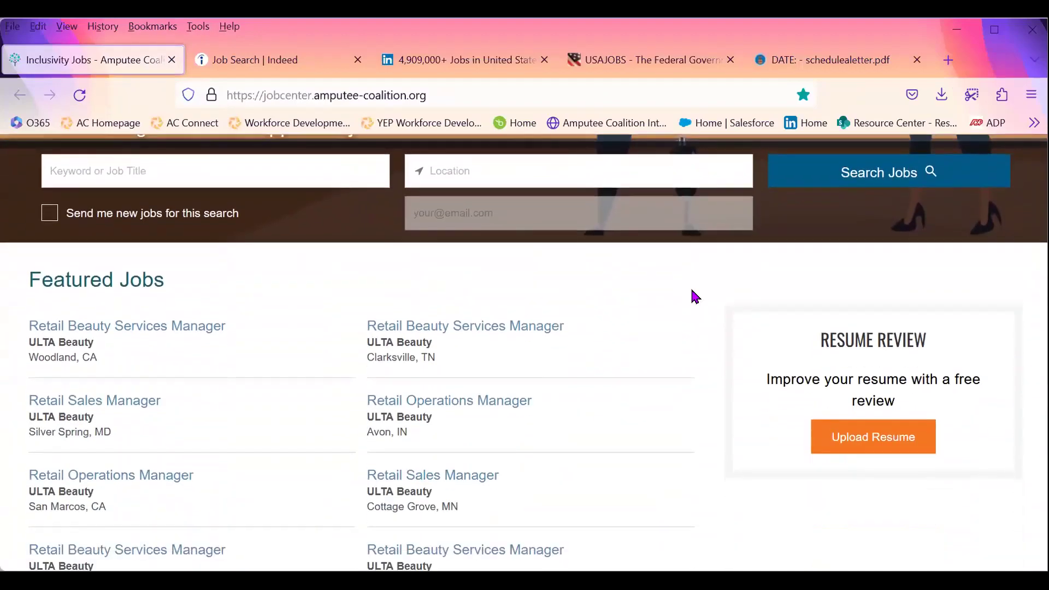
pyautogui.scroll(-2, 695, 298)
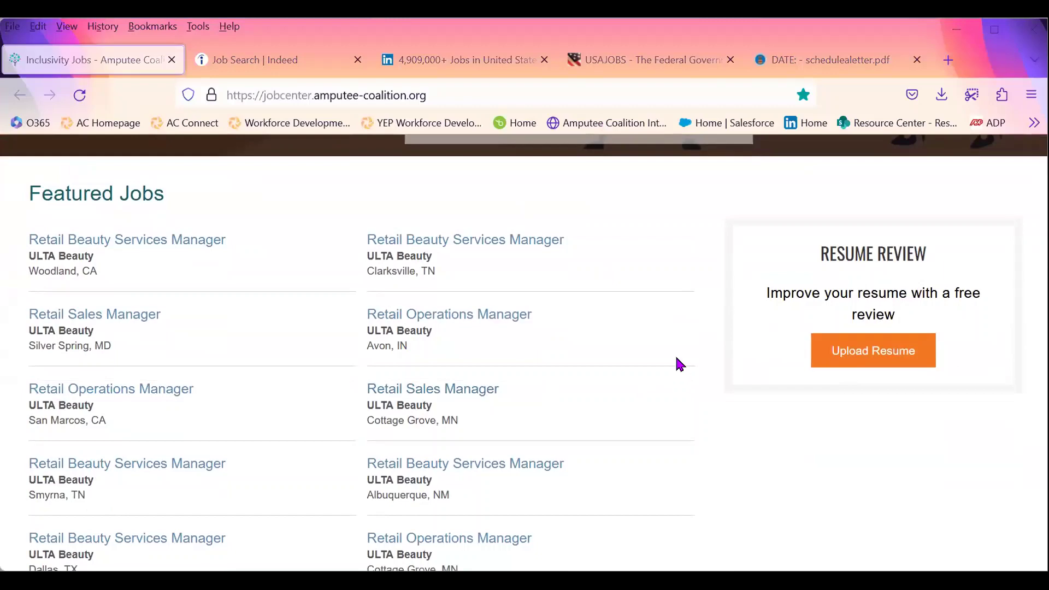
pyautogui.scroll(-7, 647, 331)
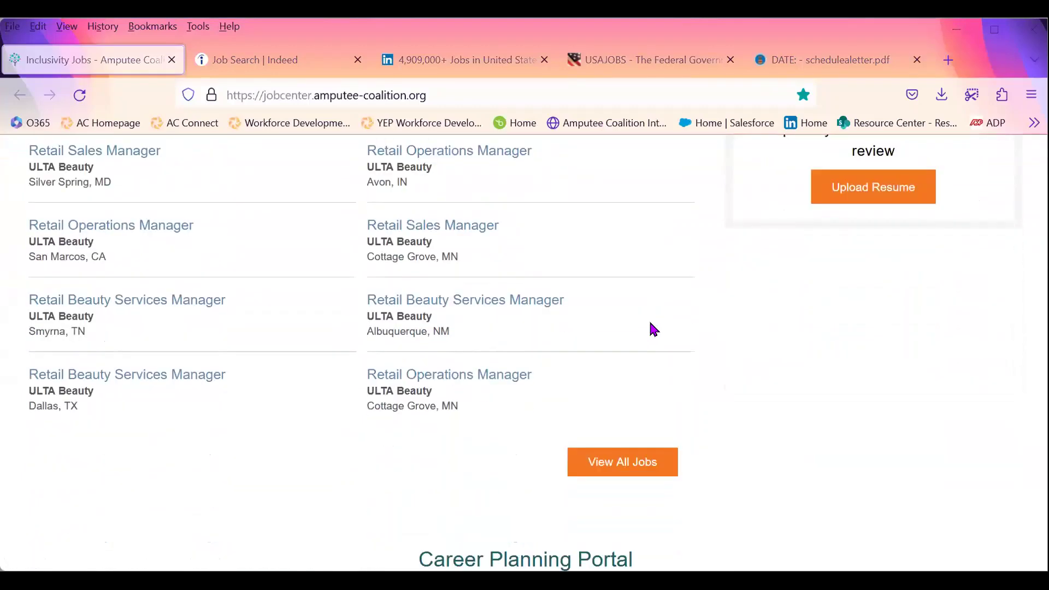
pyautogui.scroll(-3, 667, 331)
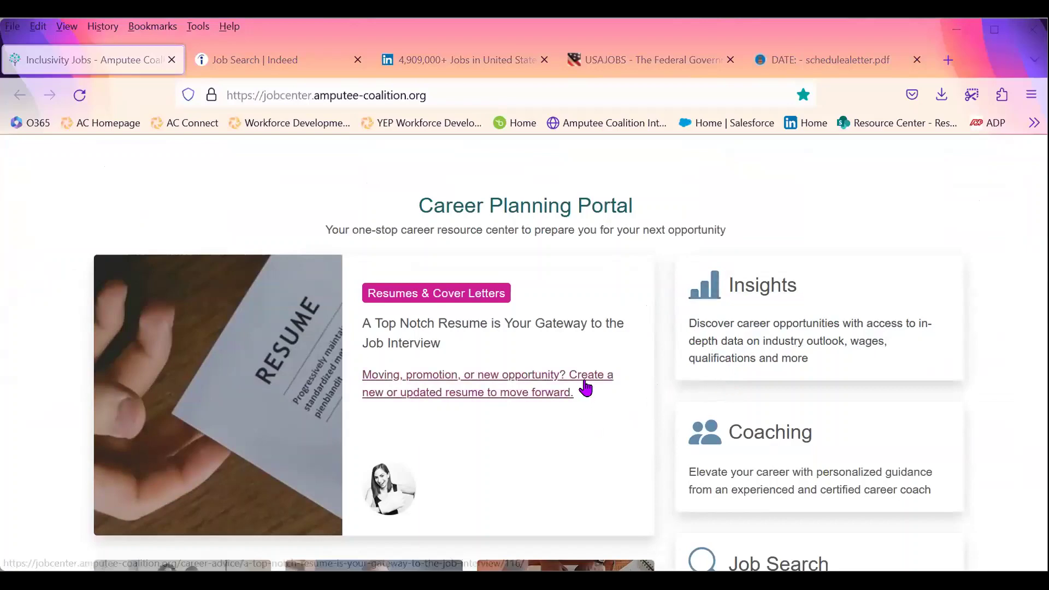
pyautogui.scroll(-3, 588, 389)
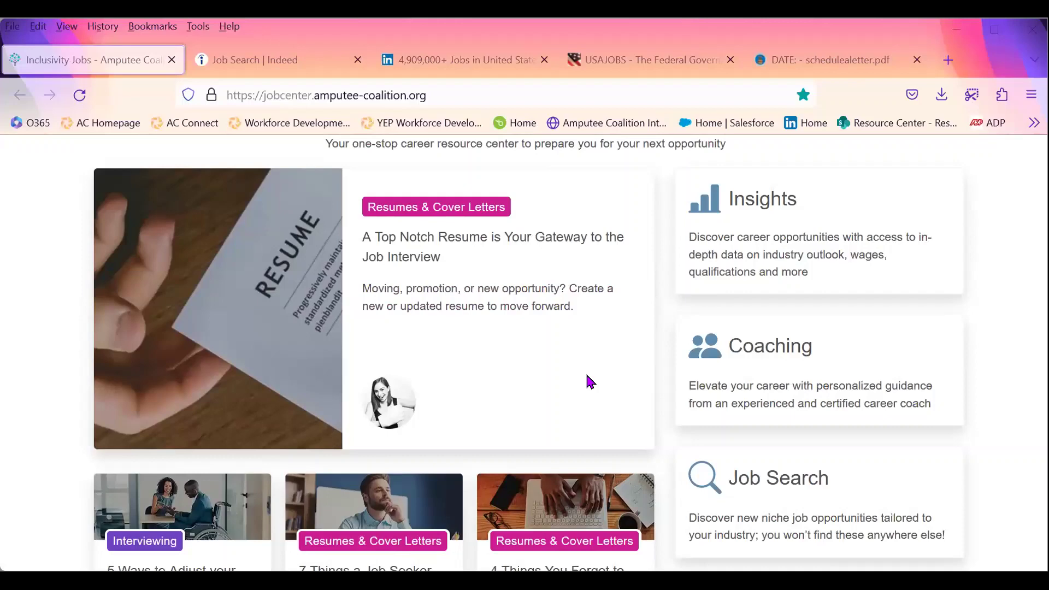
pyautogui.scroll(-2, 592, 383)
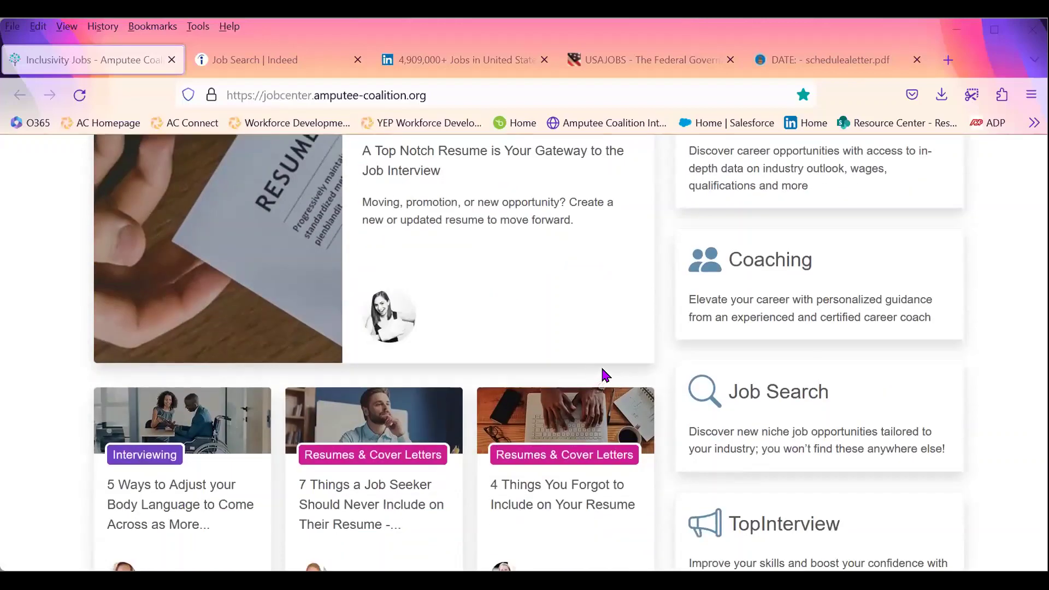
pyautogui.scroll(-2, 603, 371)
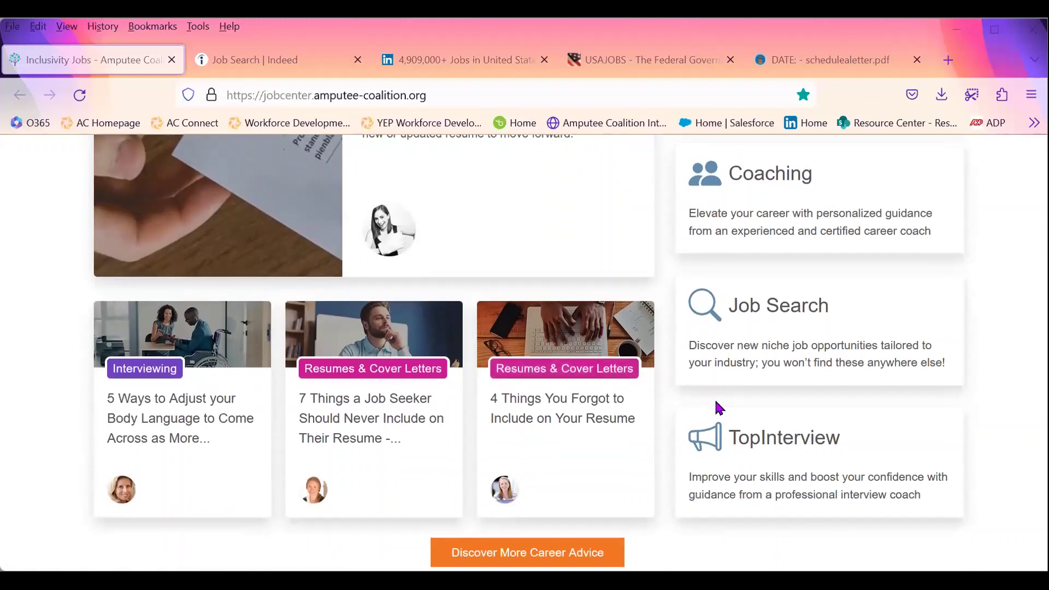
pyautogui.scroll(-4, 716, 399)
pyautogui.scroll(-4, 721, 413)
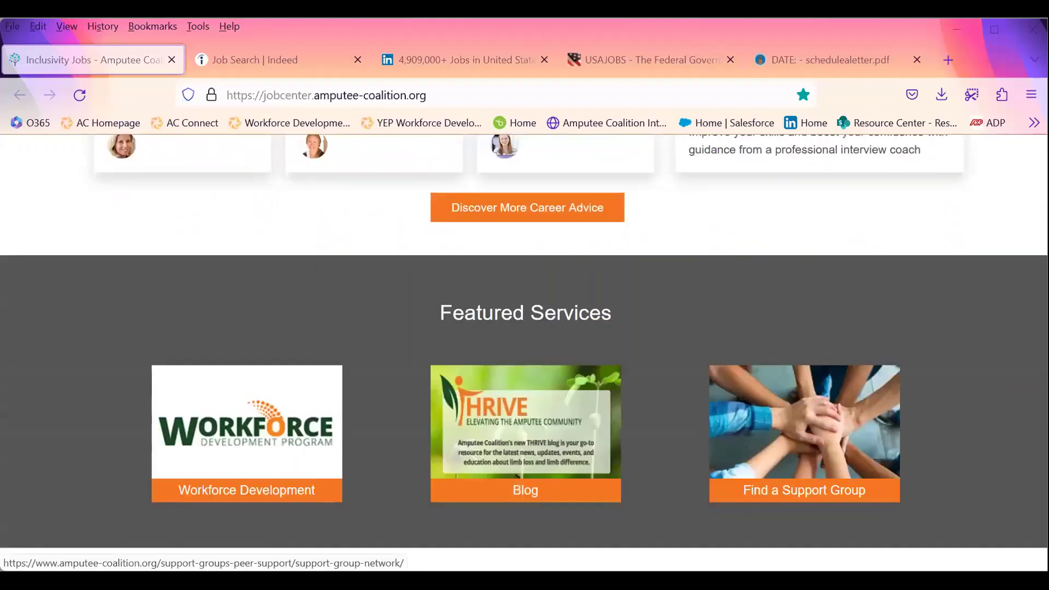
pyautogui.scroll(-2, 657, 327)
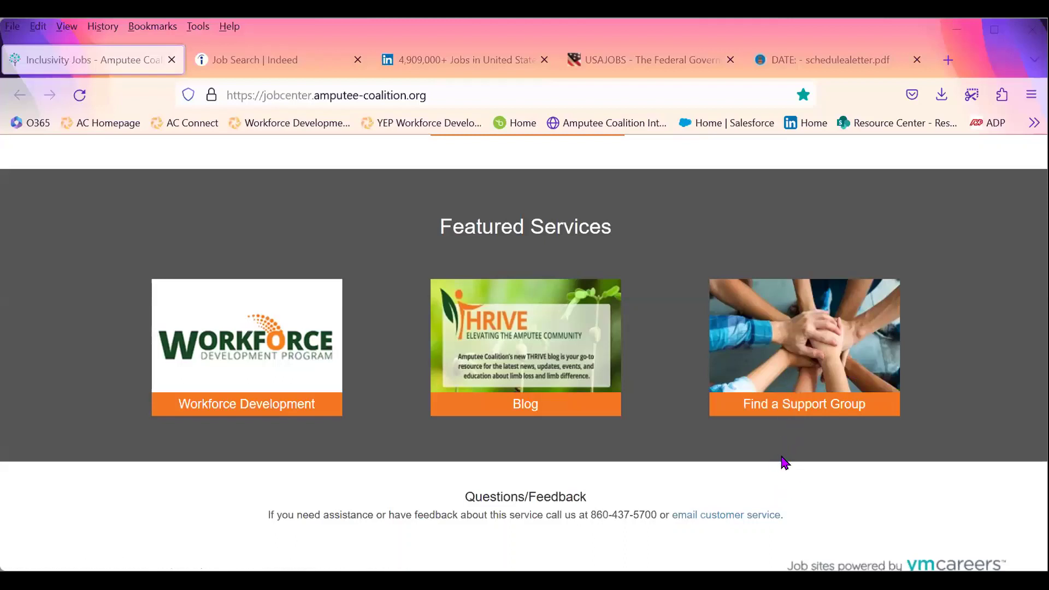
pyautogui.scroll(2, 778, 457)
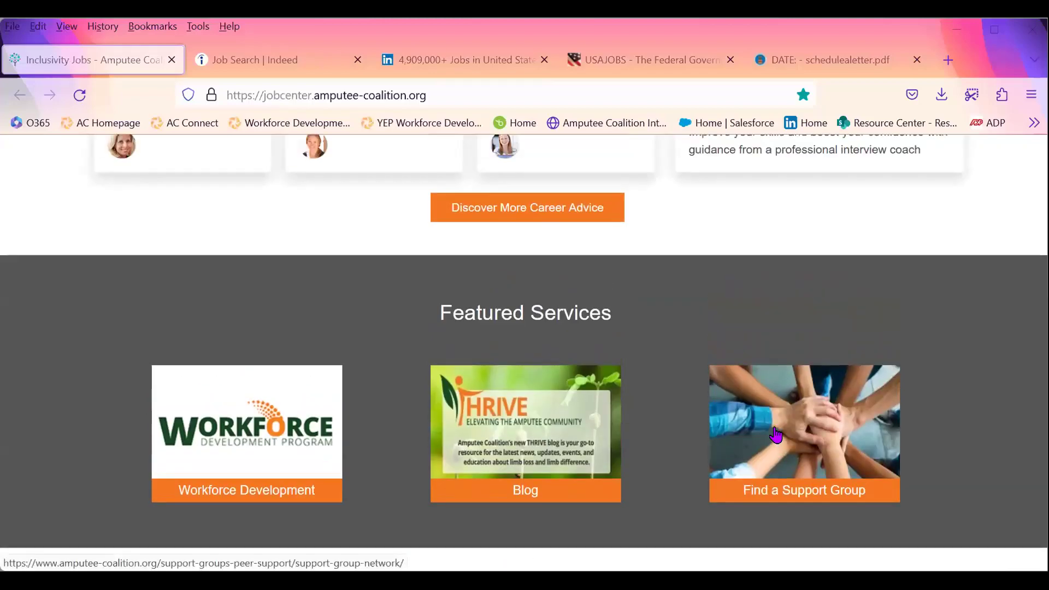
pyautogui.scroll(10, 776, 361)
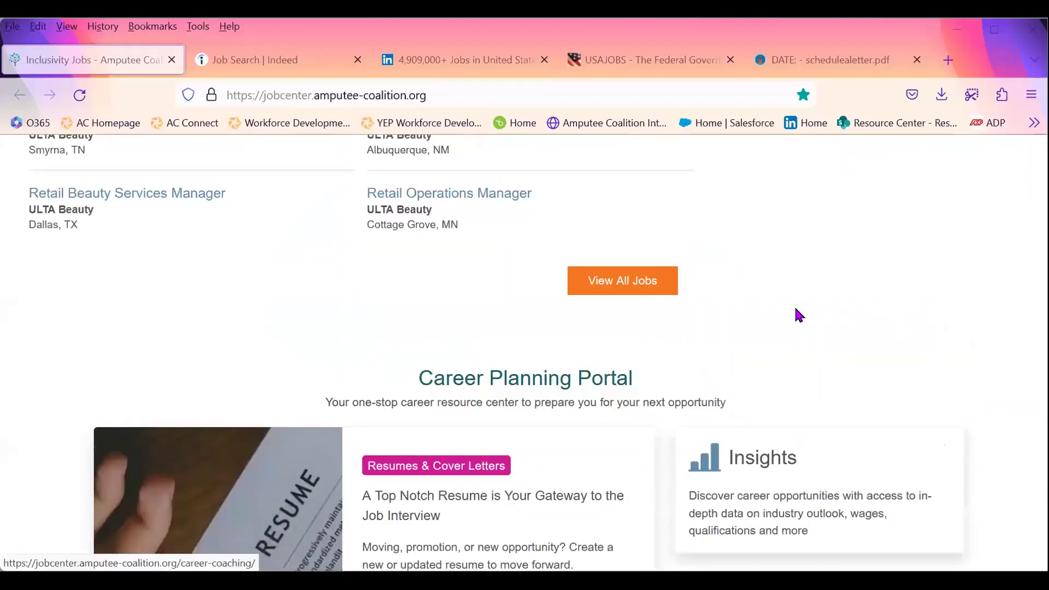
pyautogui.scroll(5, 798, 316)
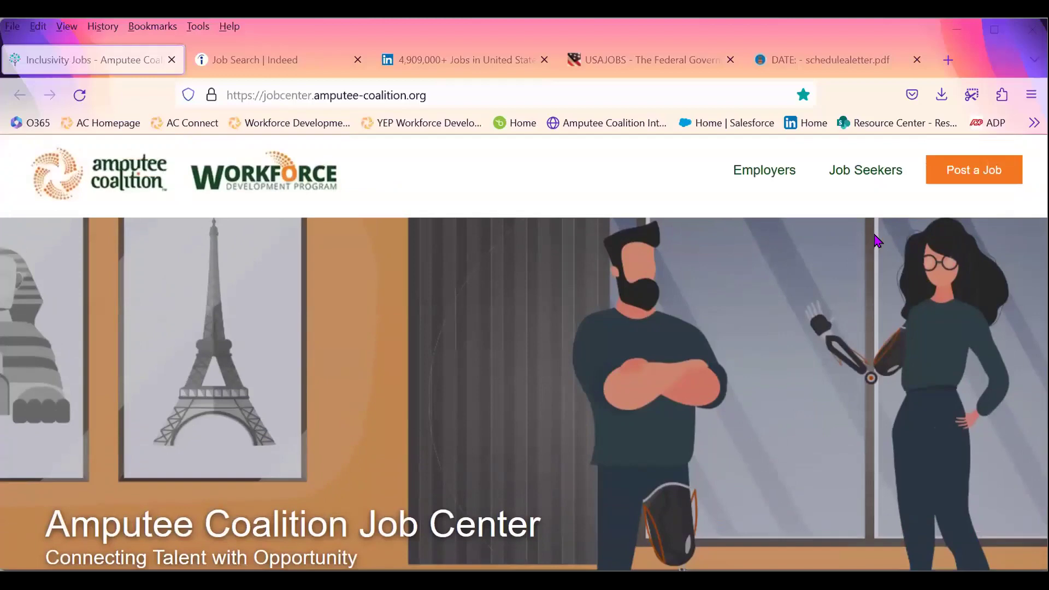
# Step: Open the Job Seeker login page, scroll through it, then go back to the Job Center home page
pyautogui.moveTo(885, 187)
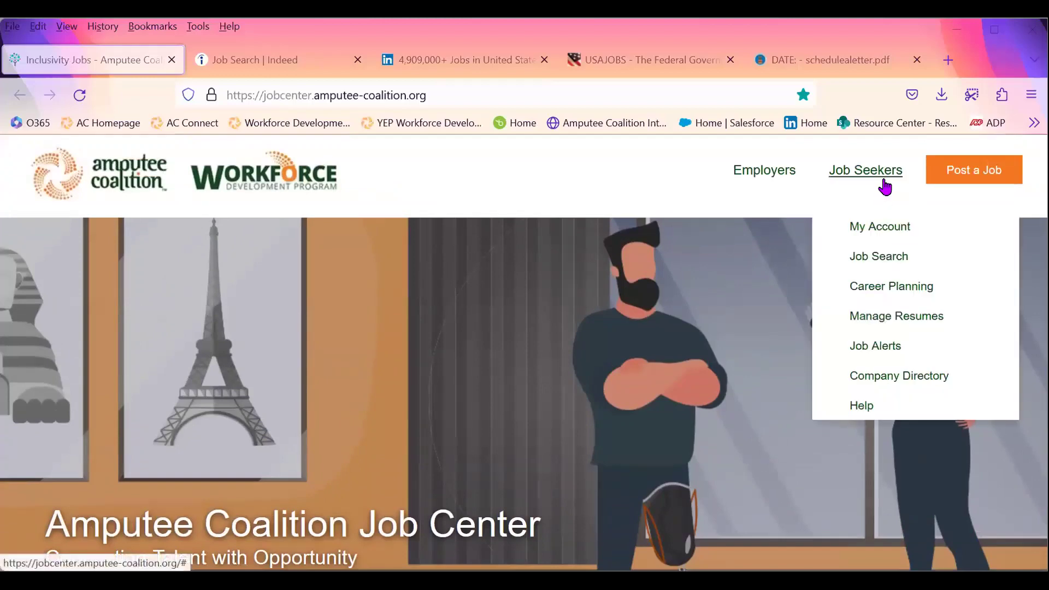
pyautogui.click(886, 232)
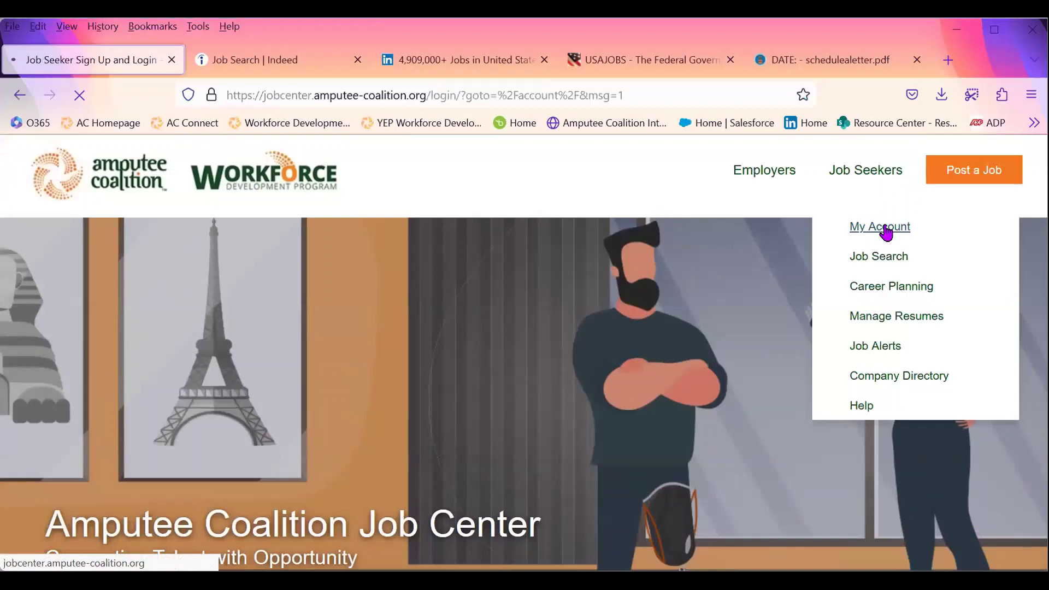
pyautogui.scroll(-2, 652, 396)
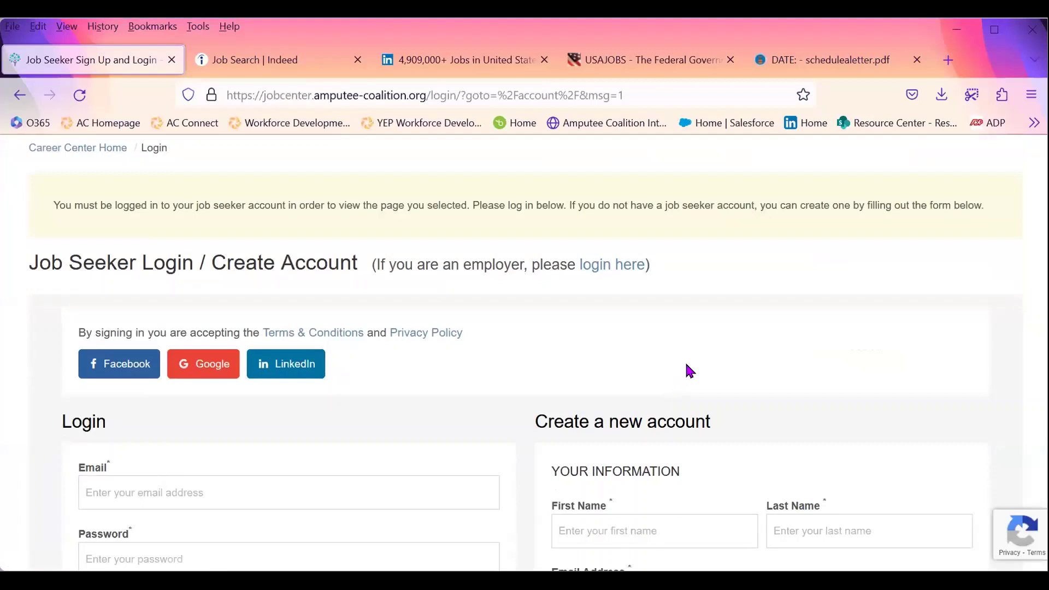
pyautogui.scroll(2, 688, 365)
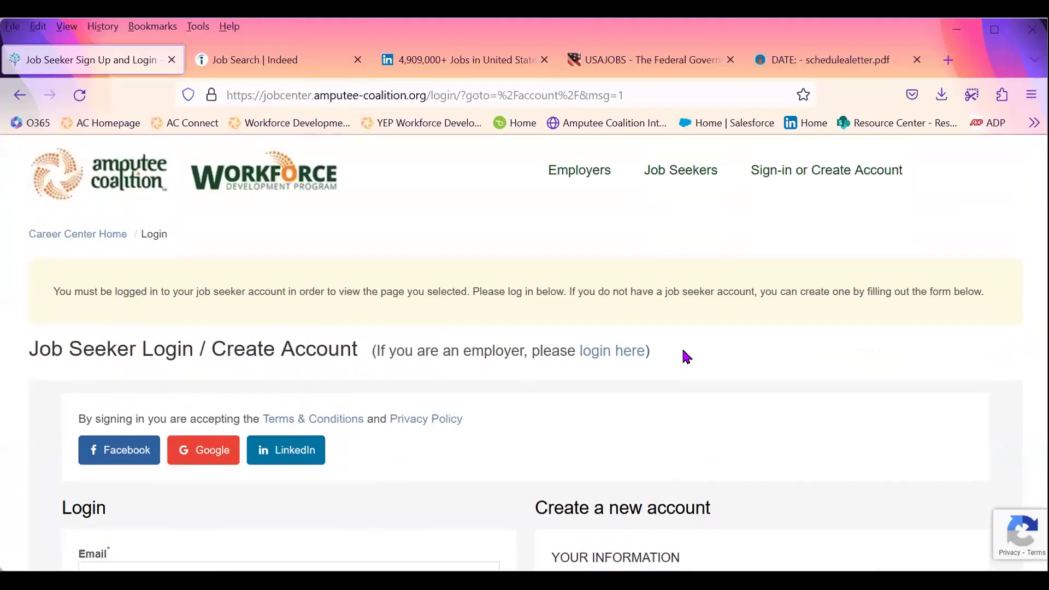
pyautogui.scroll(-6, 688, 358)
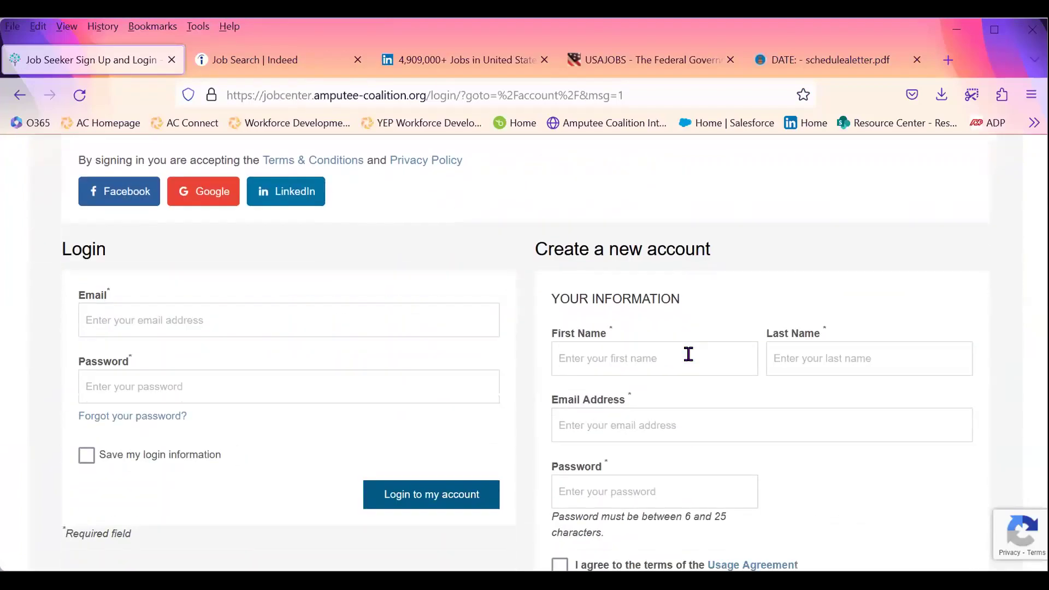
pyautogui.scroll(-2, 690, 354)
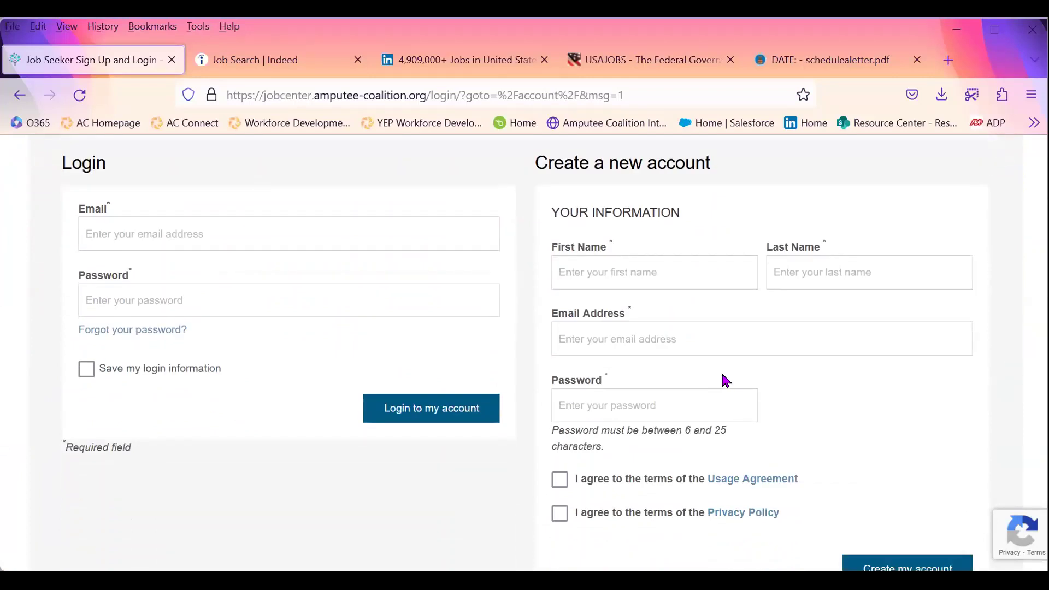
pyautogui.scroll(-2, 730, 377)
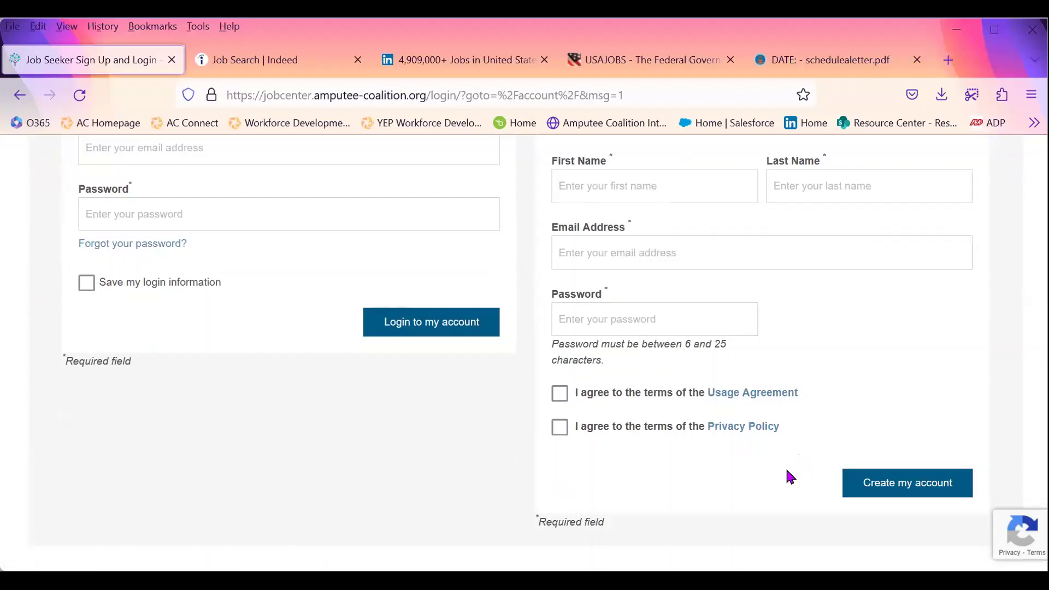
pyautogui.scroll(2, 781, 478)
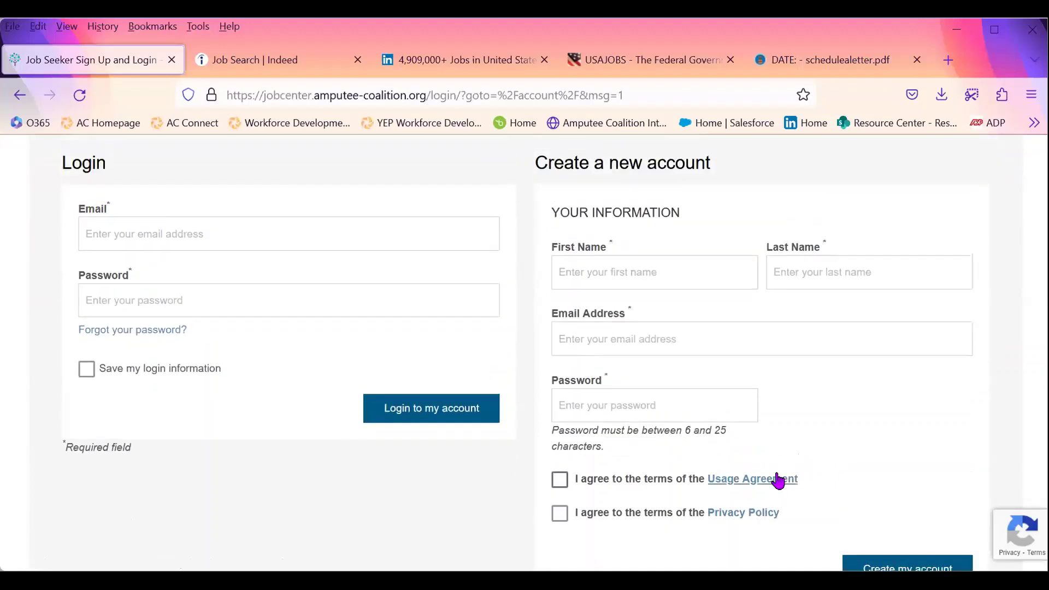
pyautogui.scroll(2, 768, 464)
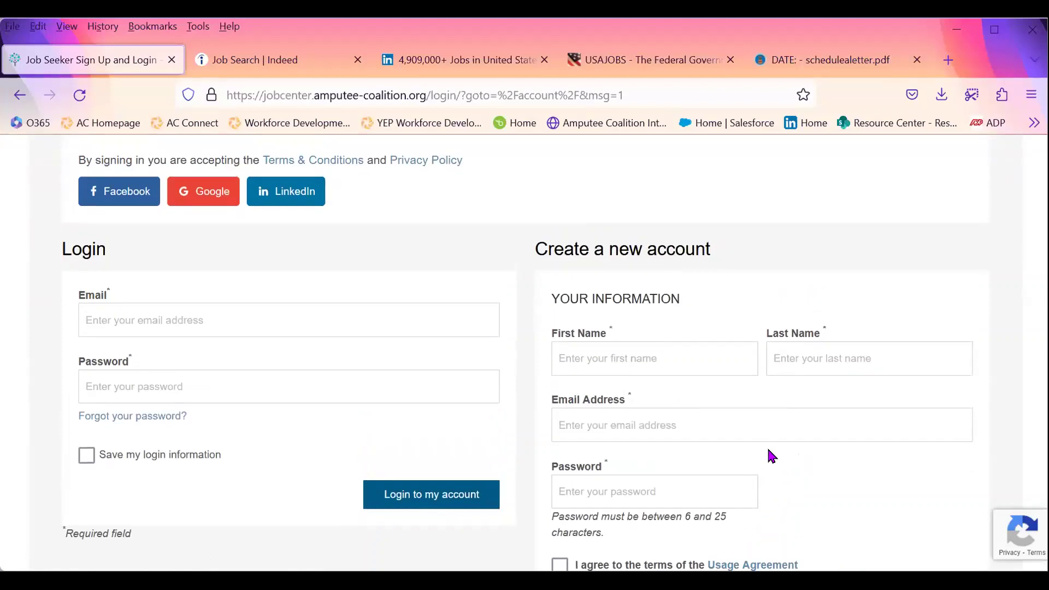
pyautogui.scroll(4, 772, 456)
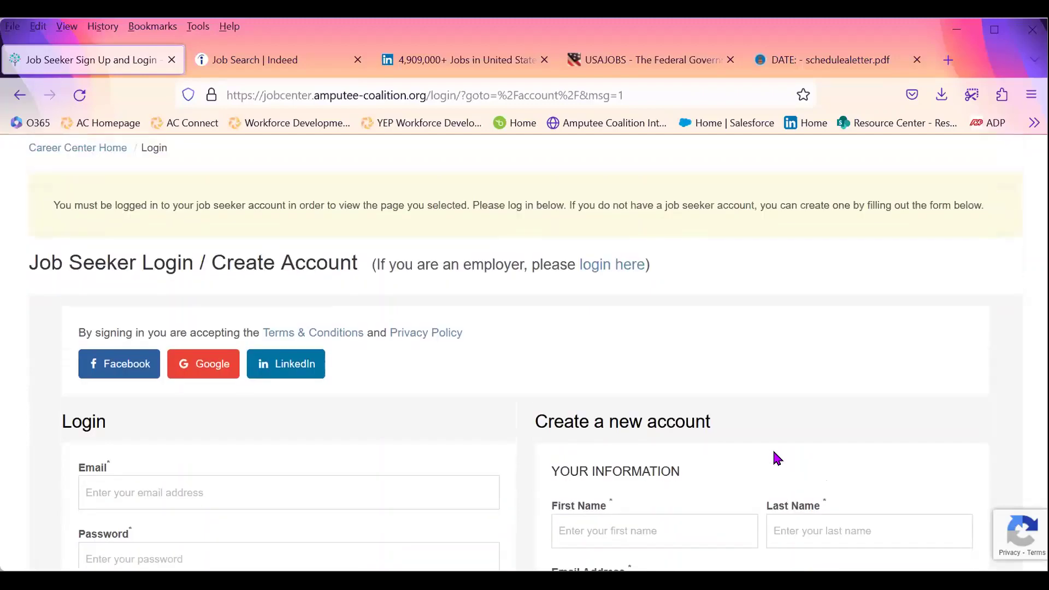
pyautogui.scroll(2, 784, 463)
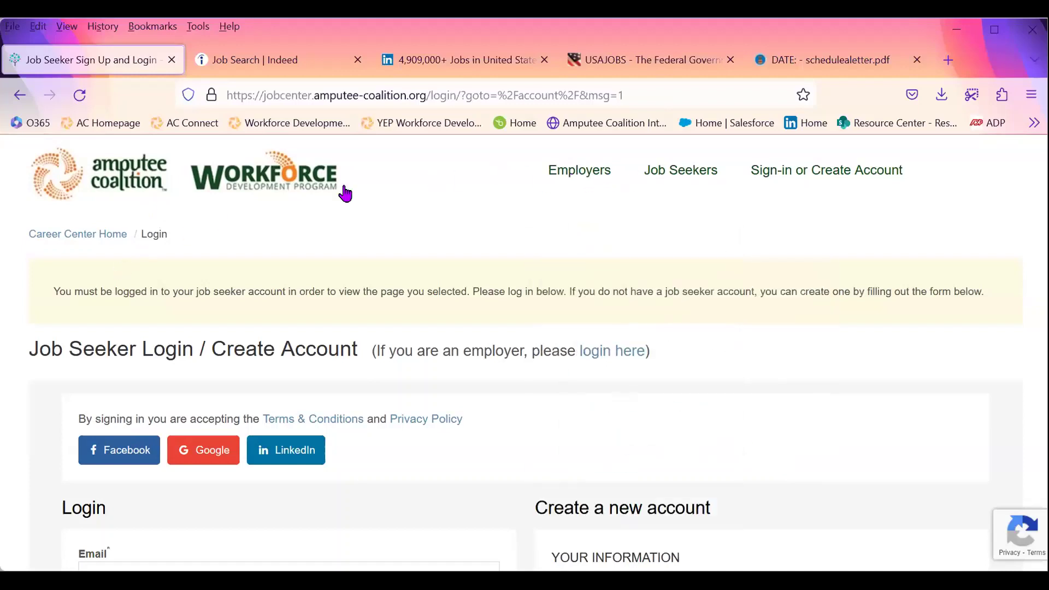
pyautogui.click(24, 104)
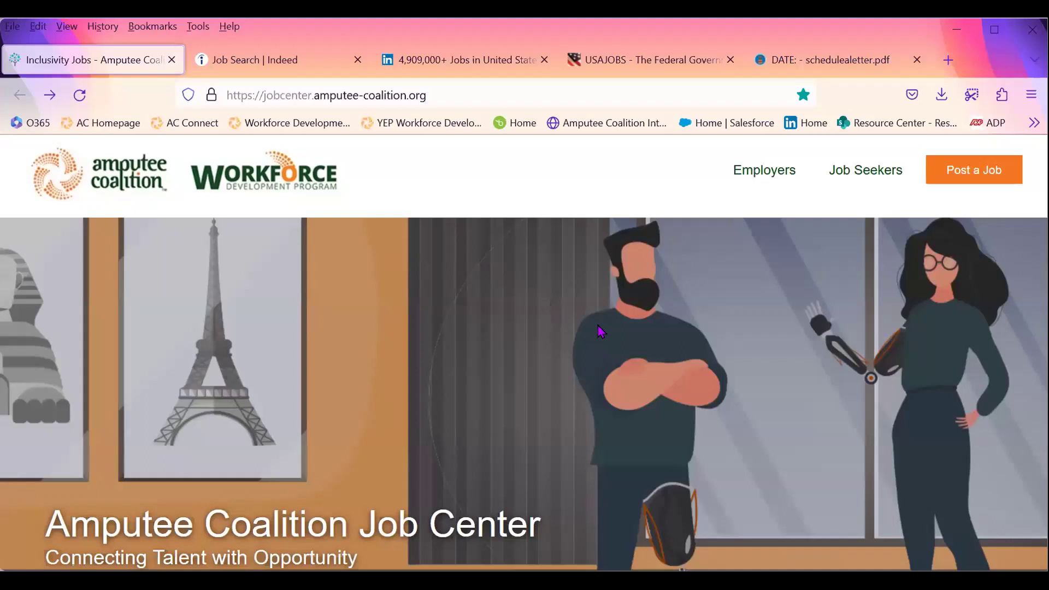
# Step: On Indeed, dismiss the Google sign-in prompt and clear the prefilled Davenport, FL location
pyautogui.click(227, 65)
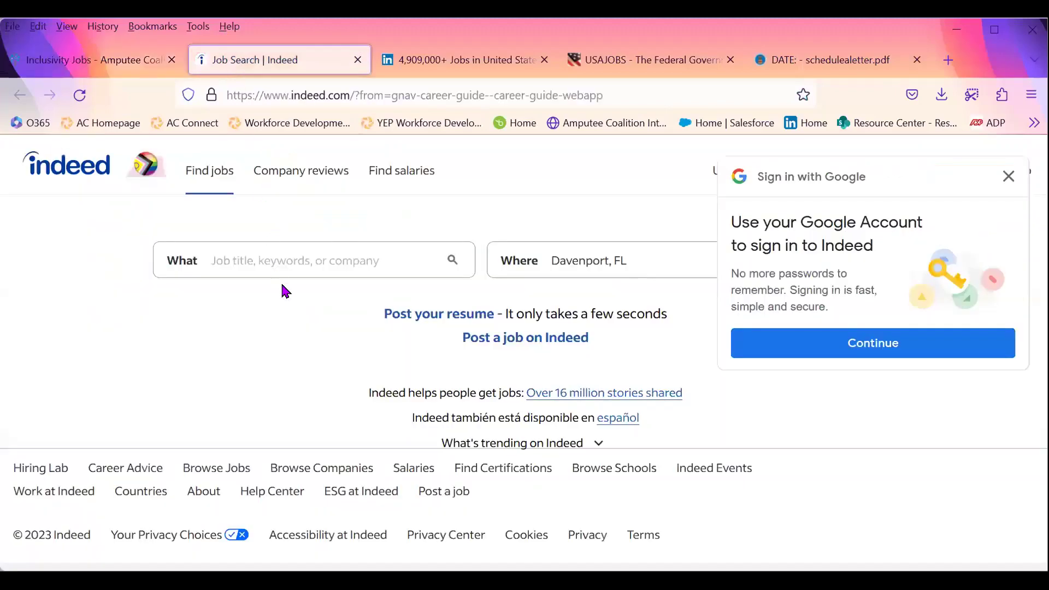
pyautogui.click(1009, 176)
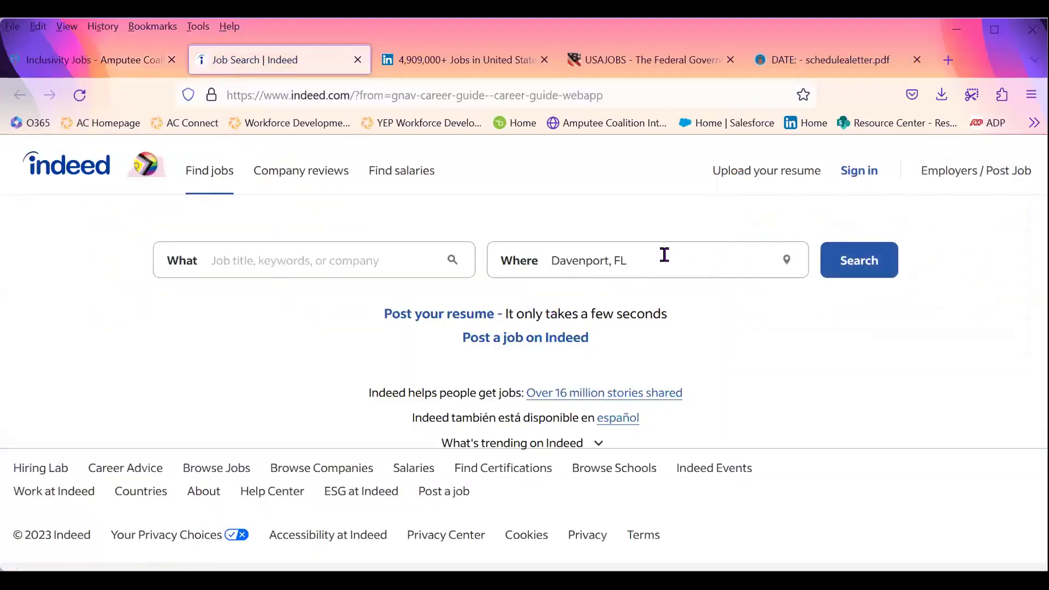
pyautogui.moveTo(663, 255); pyautogui.dragTo(499, 251)
pyautogui.click(558, 296)
pyautogui.moveTo(646, 257); pyautogui.dragTo(530, 270)
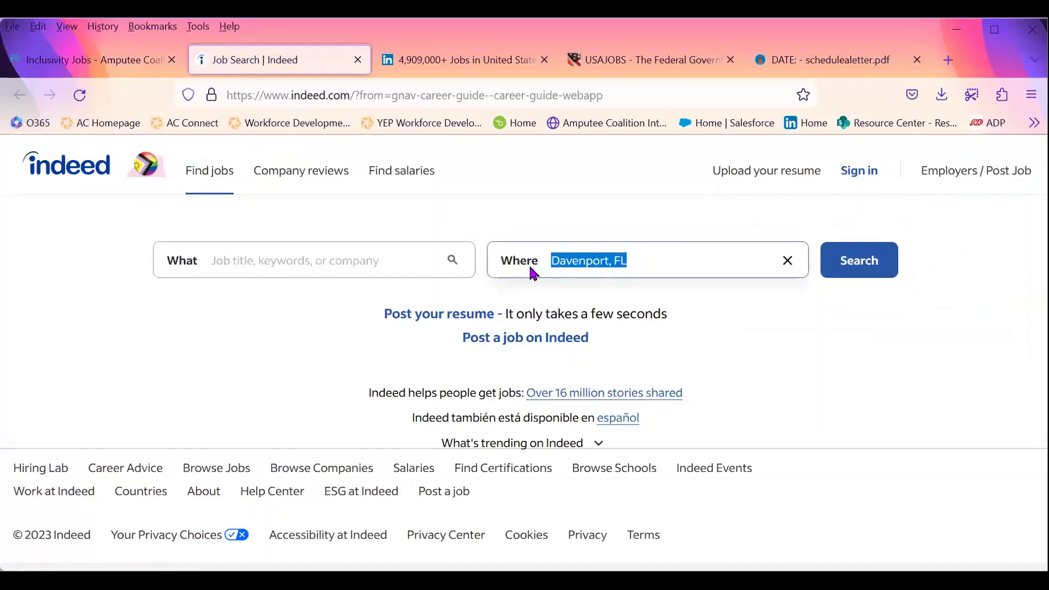
pyautogui.press('BackSpace')
# Step: Search Indeed for retail jobs in San Francisco, CA
pyautogui.click(398, 257)
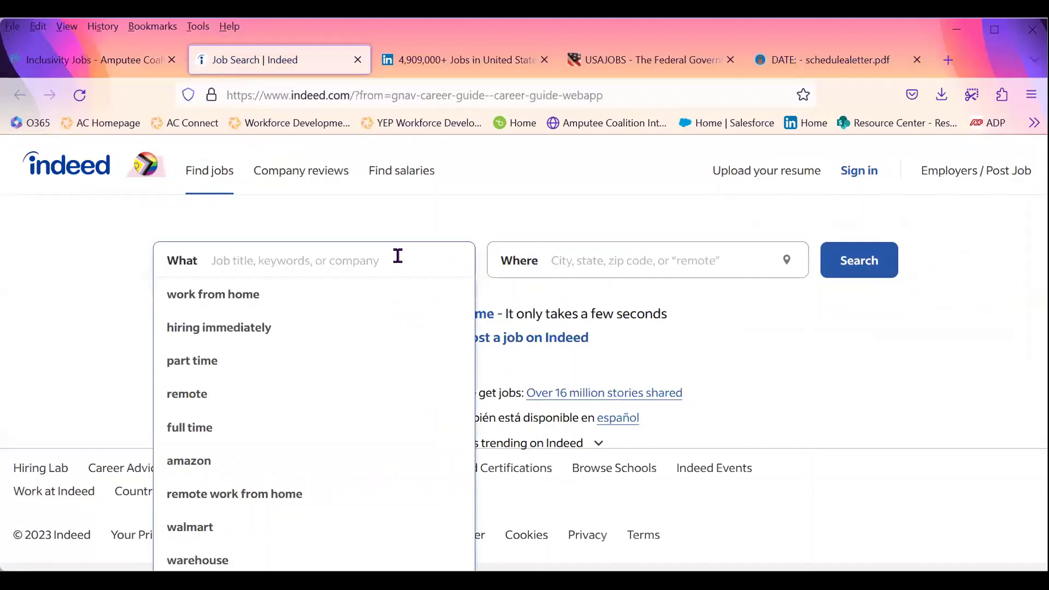
pyautogui.write('retao')
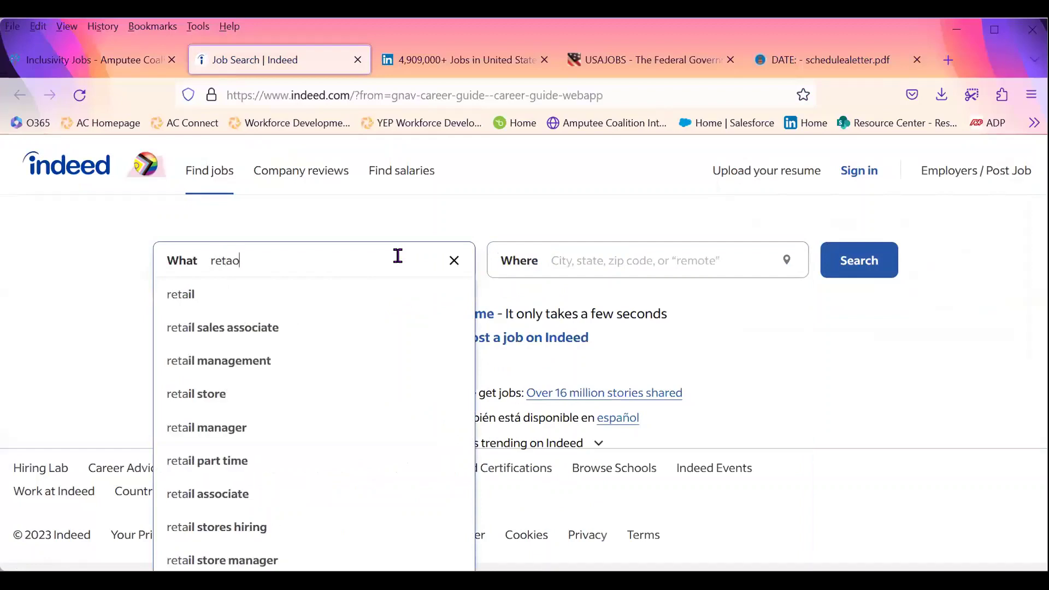
pyautogui.press('BackSpace')
pyautogui.write('il')
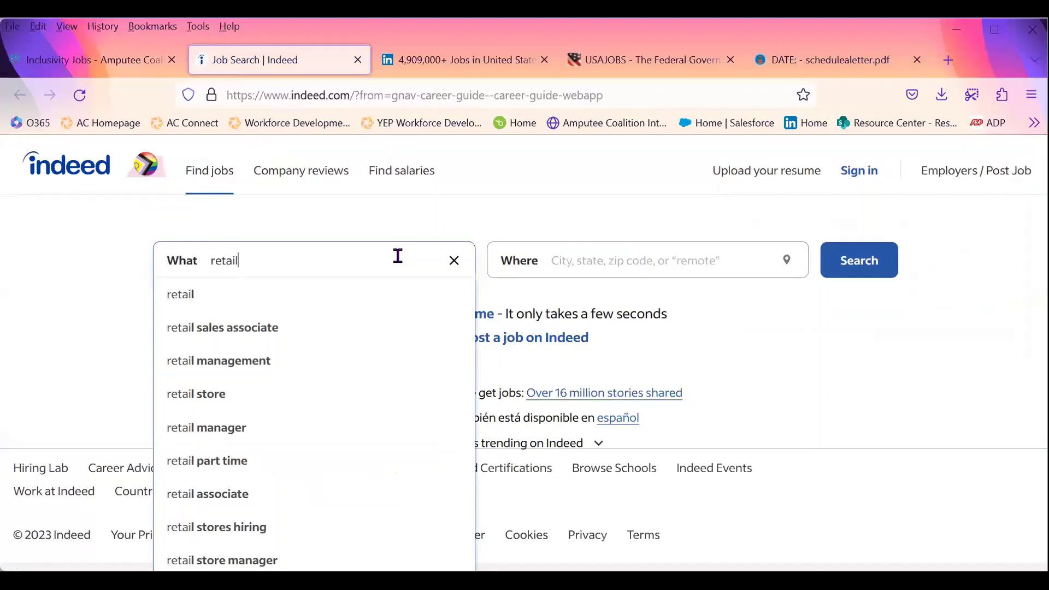
pyautogui.click(307, 292)
pyautogui.click(610, 265)
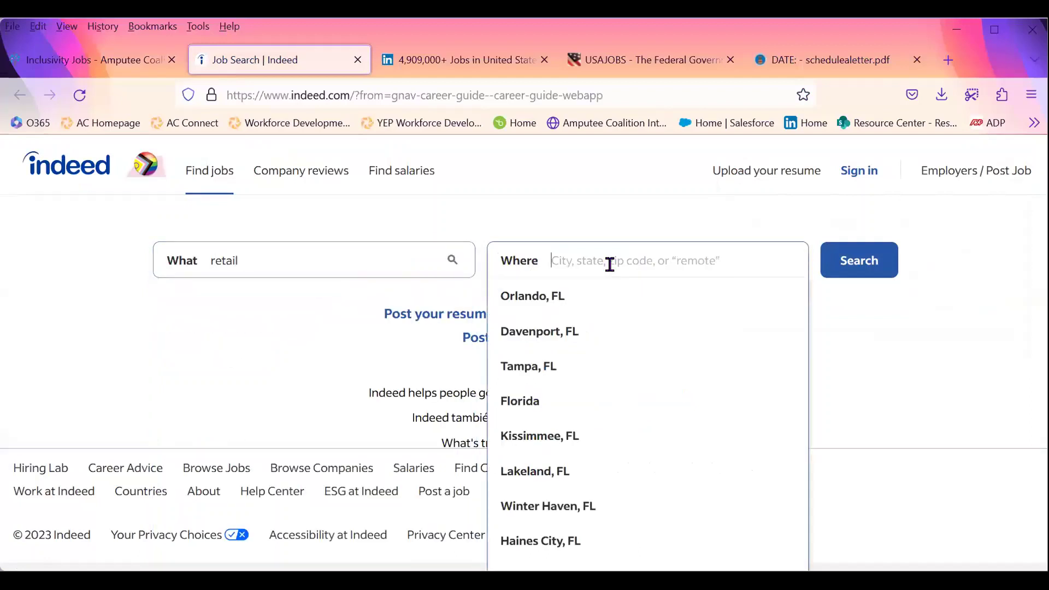
pyautogui.write('san fran')
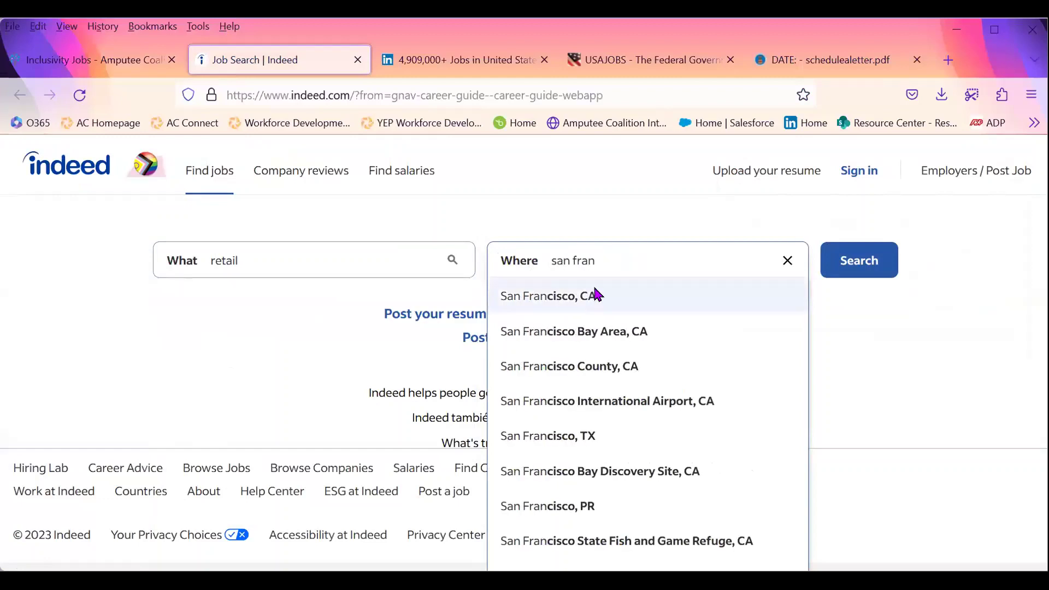
pyautogui.click(596, 295)
pyautogui.click(849, 261)
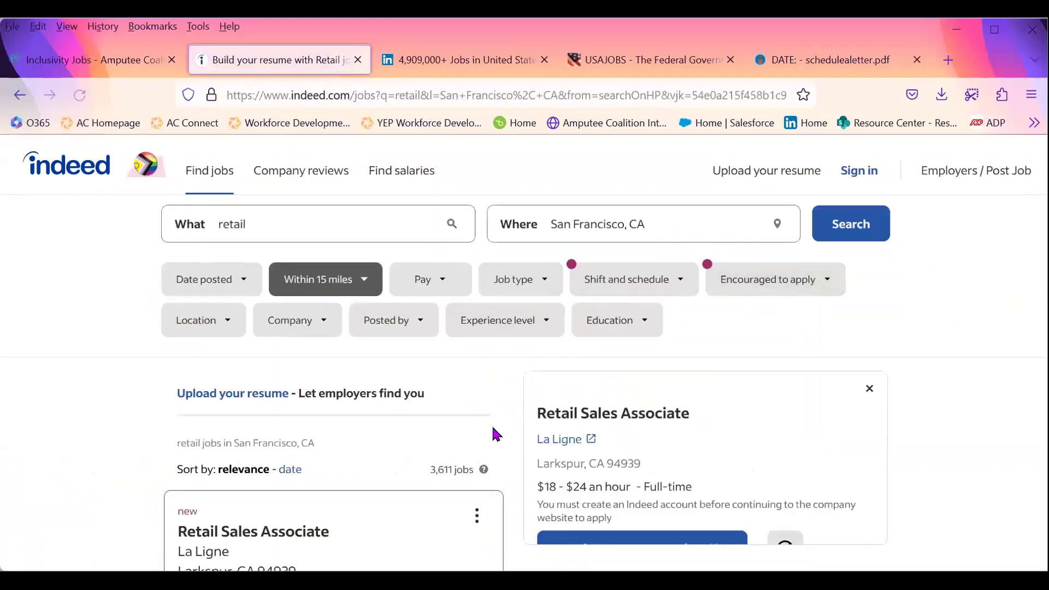
# Step: Browse the 3,611 results and inspect the distance and Job type filters without changing them
pyautogui.scroll(-2, 437, 483)
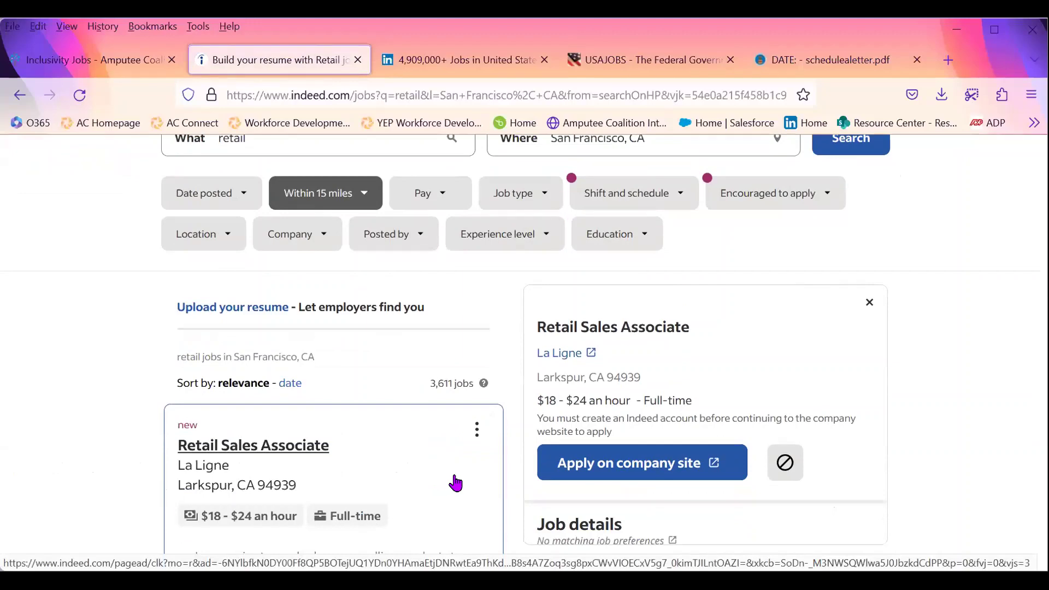
pyautogui.scroll(-4, 465, 475)
pyautogui.scroll(6, 470, 473)
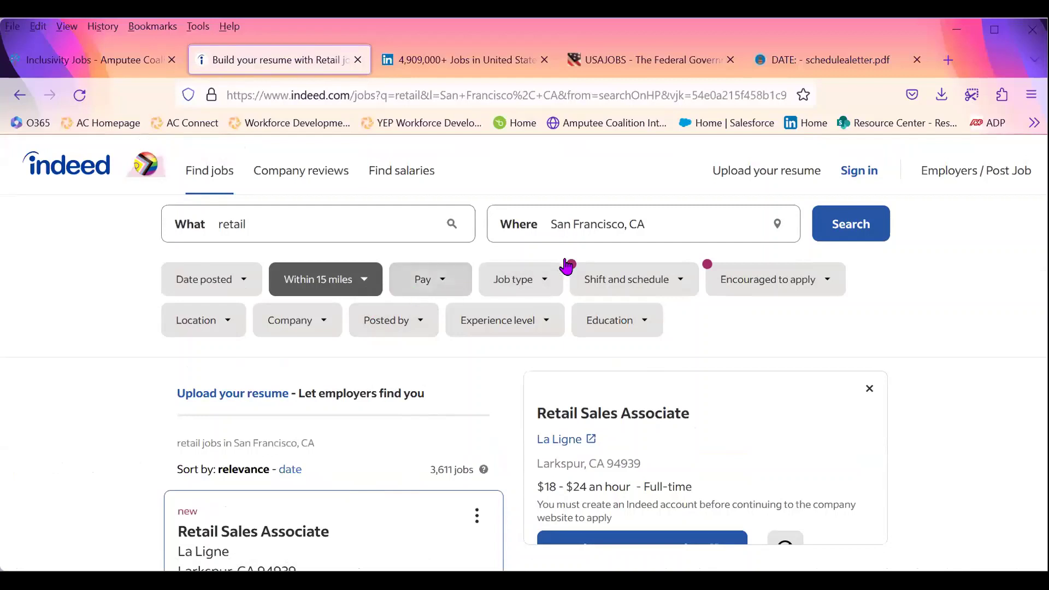
pyautogui.click(374, 284)
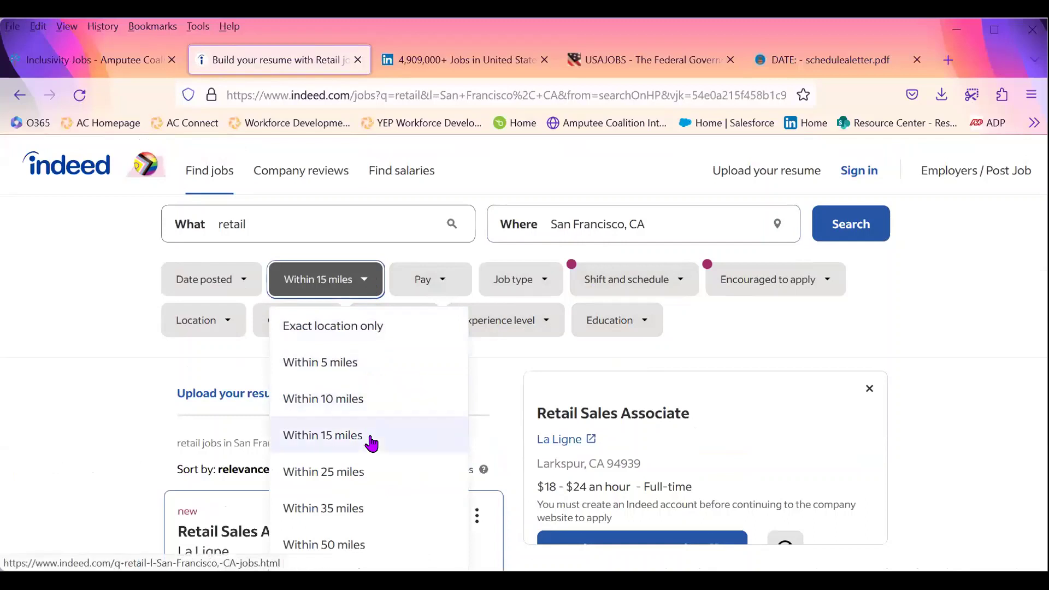
pyautogui.click(765, 369)
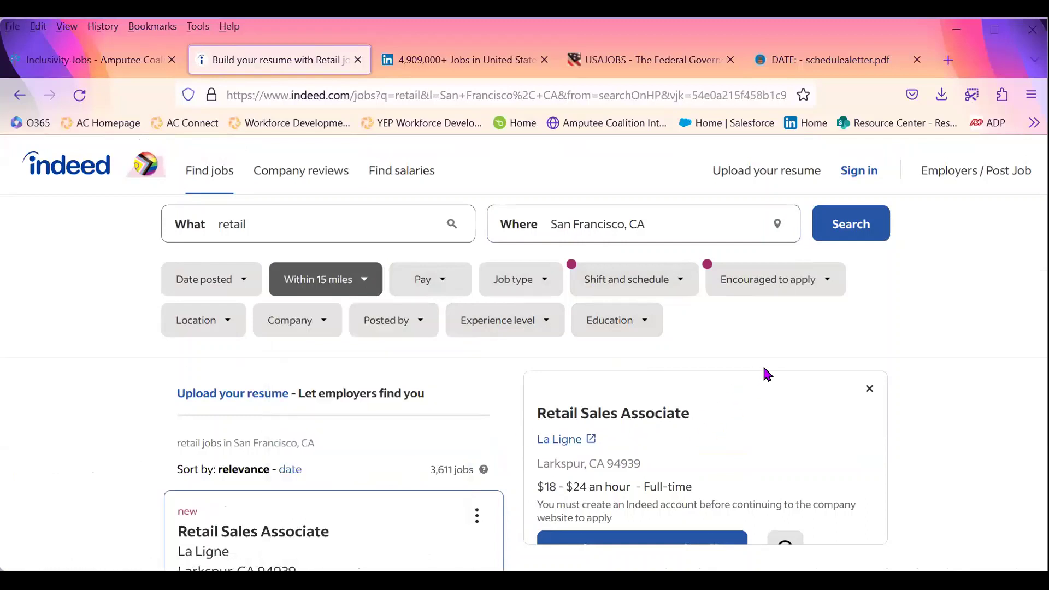
pyautogui.click(548, 284)
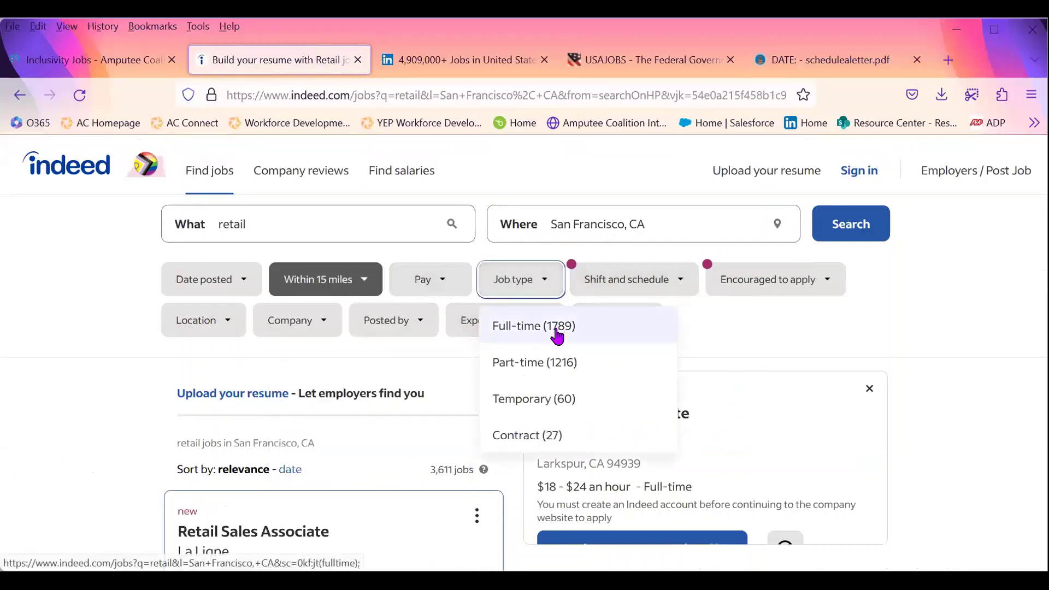
pyautogui.click(733, 353)
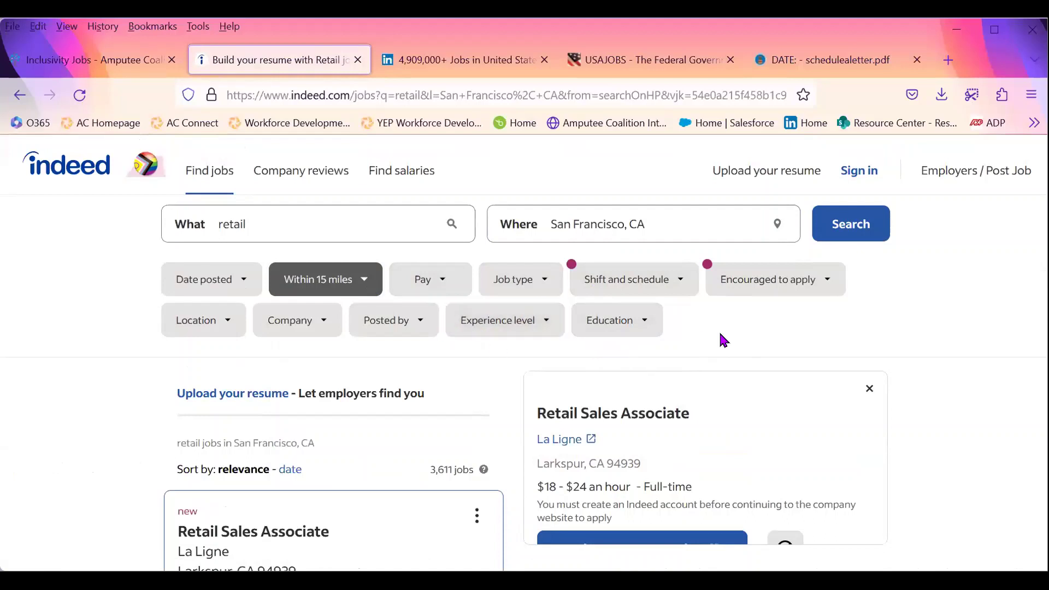
pyautogui.click(873, 183)
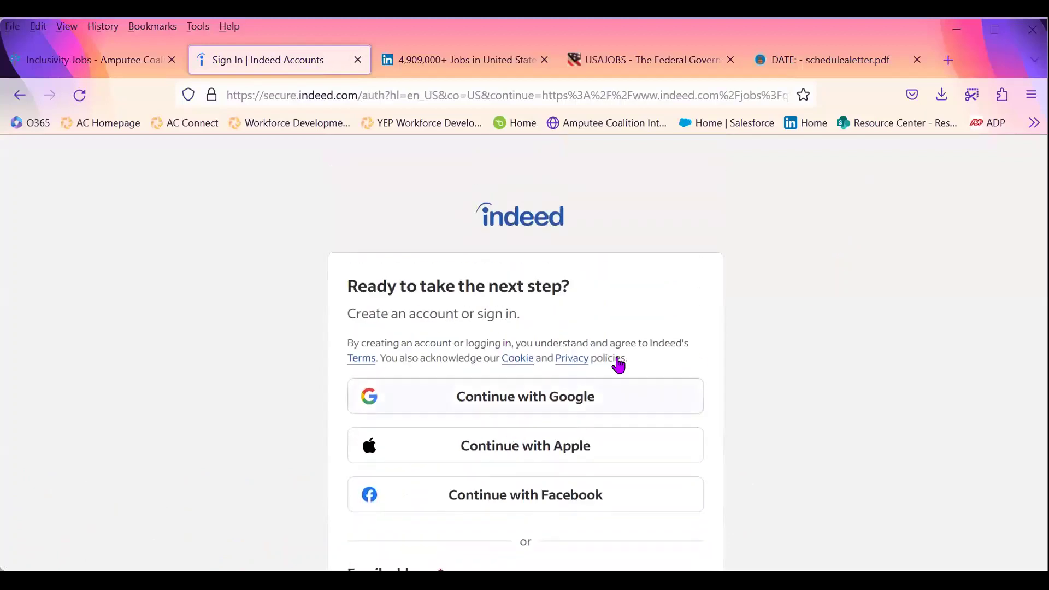
pyautogui.click(19, 97)
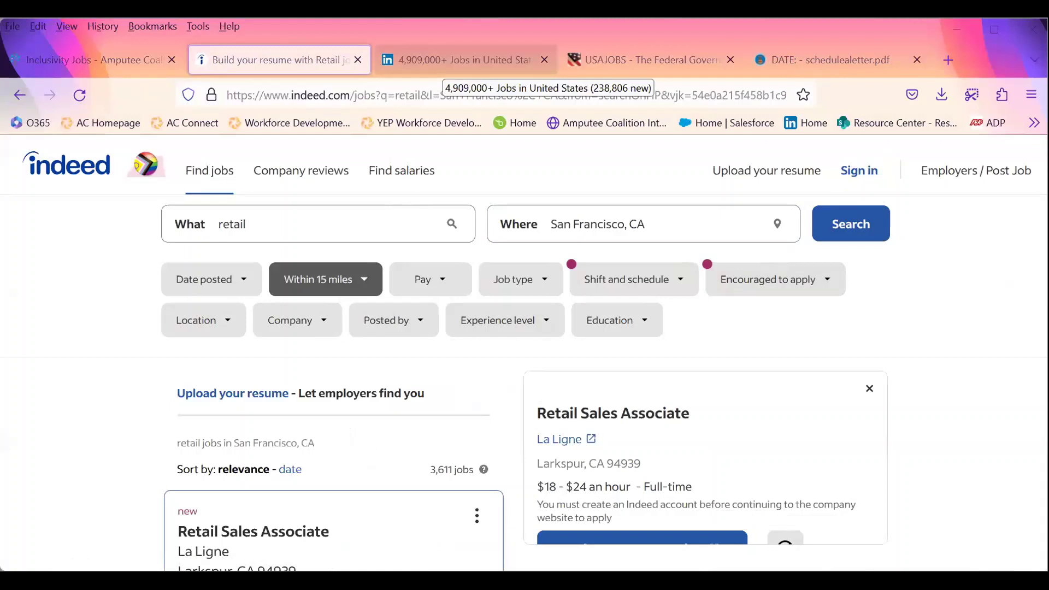
# Step: Show the LinkedIn jobs tab and scroll through Xplor's remote Risk Analyst posting details
pyautogui.click(459, 59)
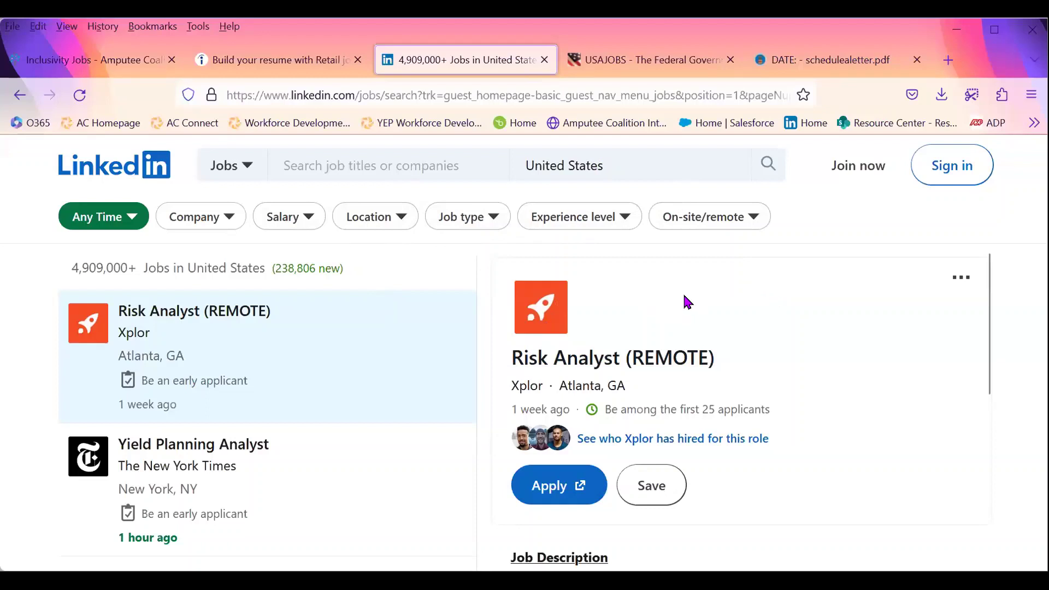
pyautogui.scroll(-2, 718, 306)
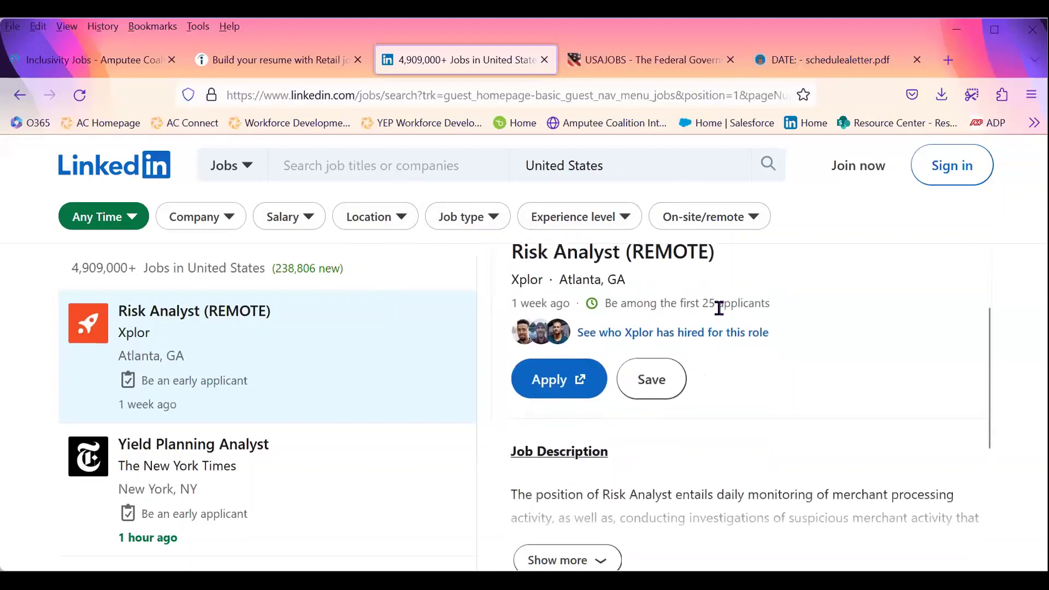
pyautogui.scroll(2, 721, 308)
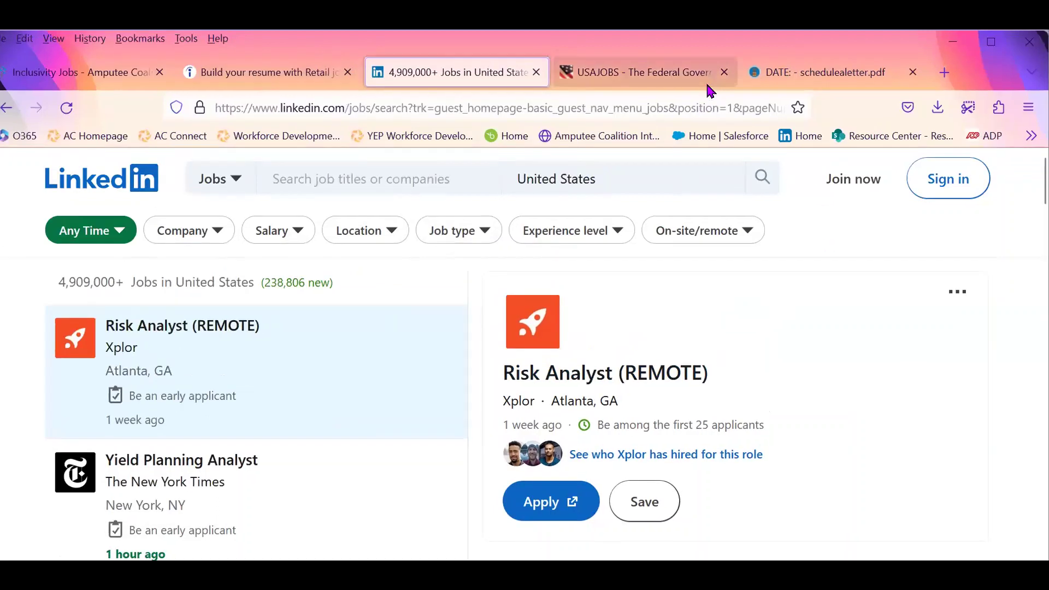
# Step: On USAJOBS, enter 'new york' in the Location field and pick New York, New York
pyautogui.click(709, 90)
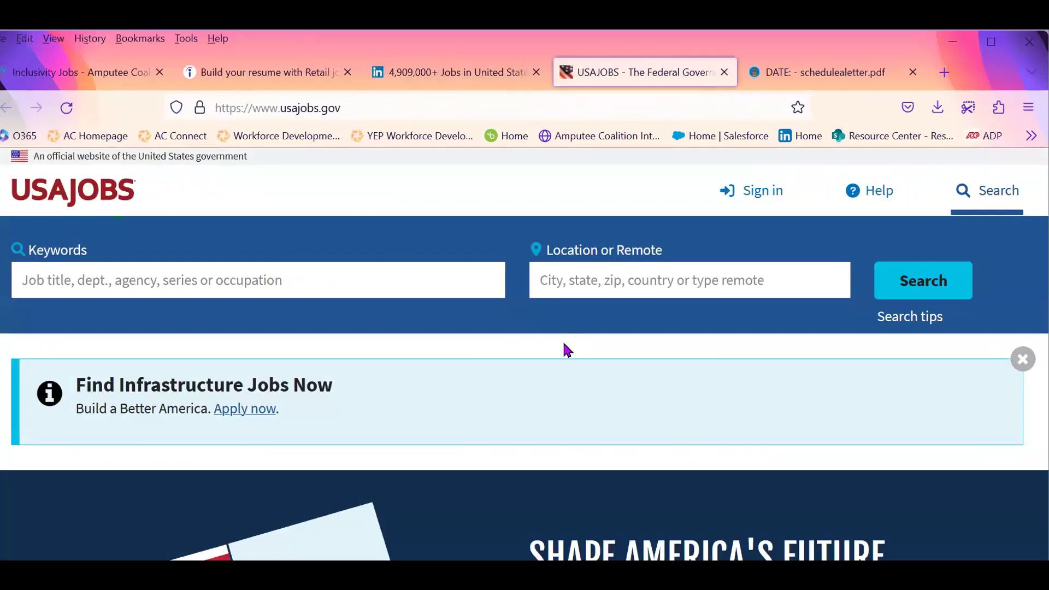
pyautogui.scroll(-3, 557, 341)
pyautogui.scroll(3, 558, 357)
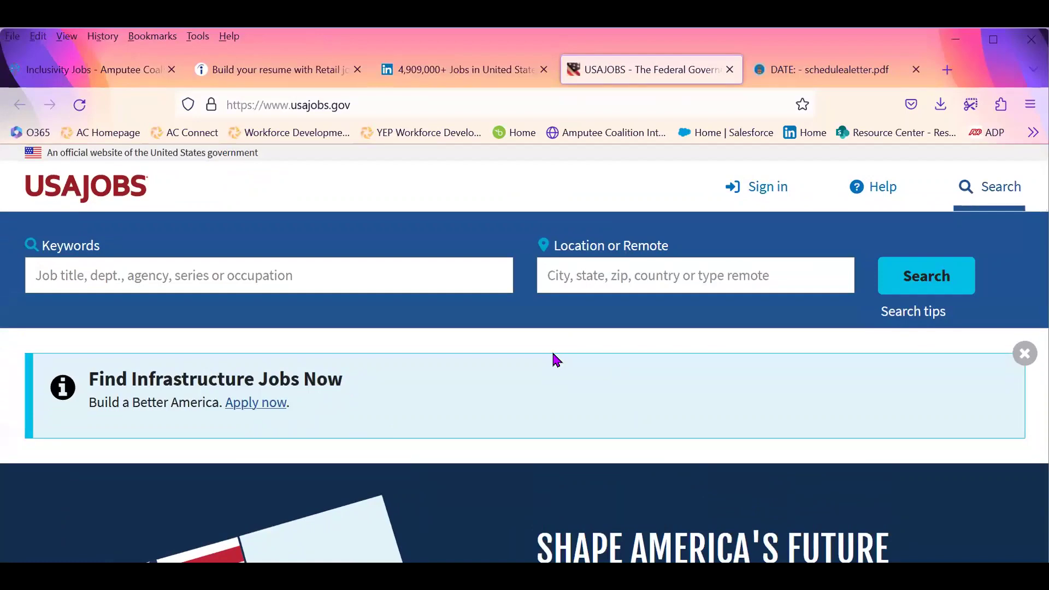
pyautogui.click(620, 282)
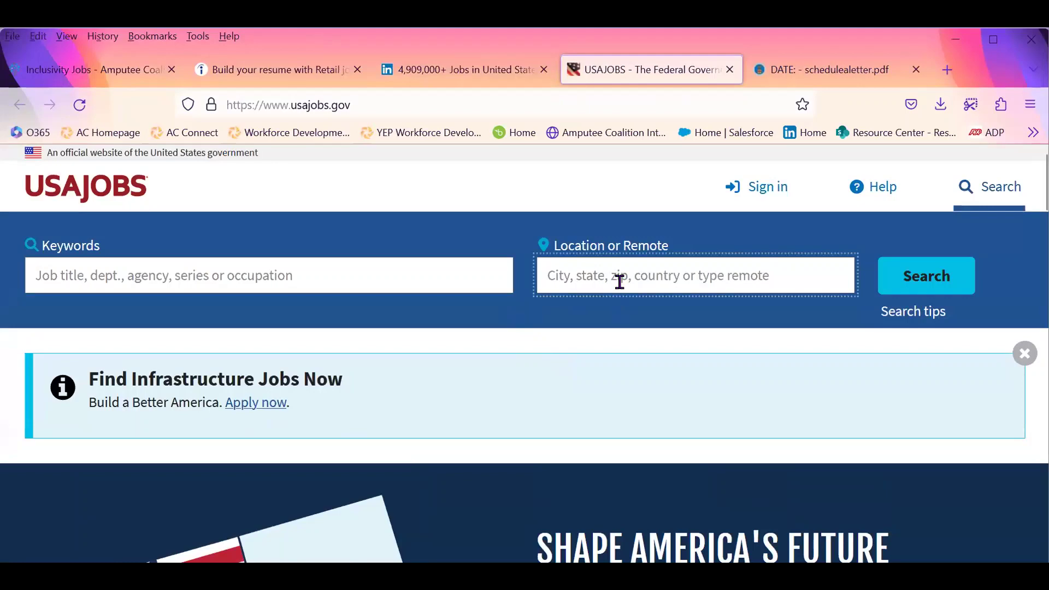
pyautogui.write('m')
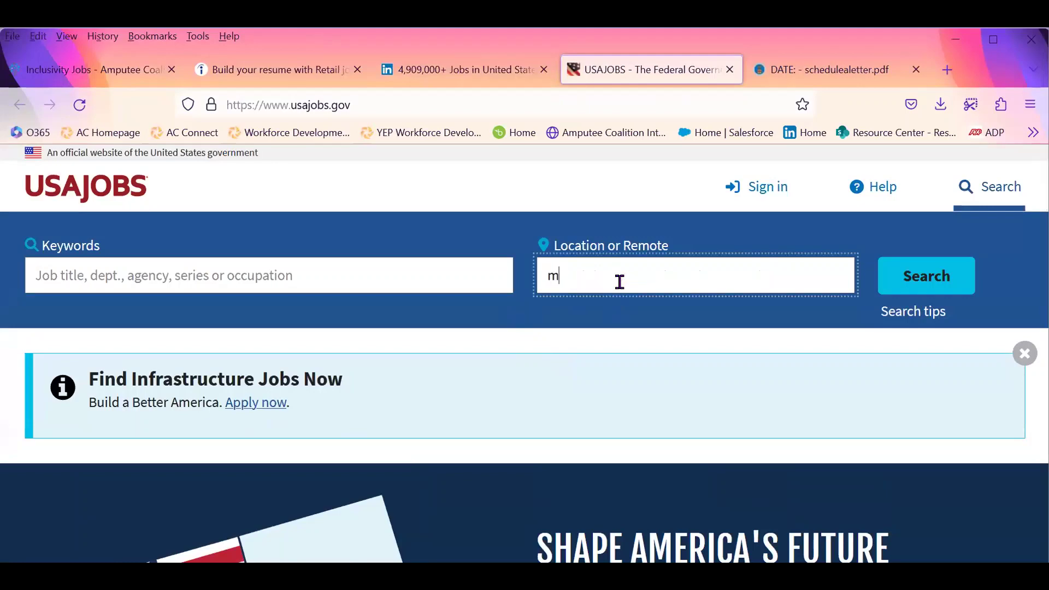
pyautogui.write('anh')
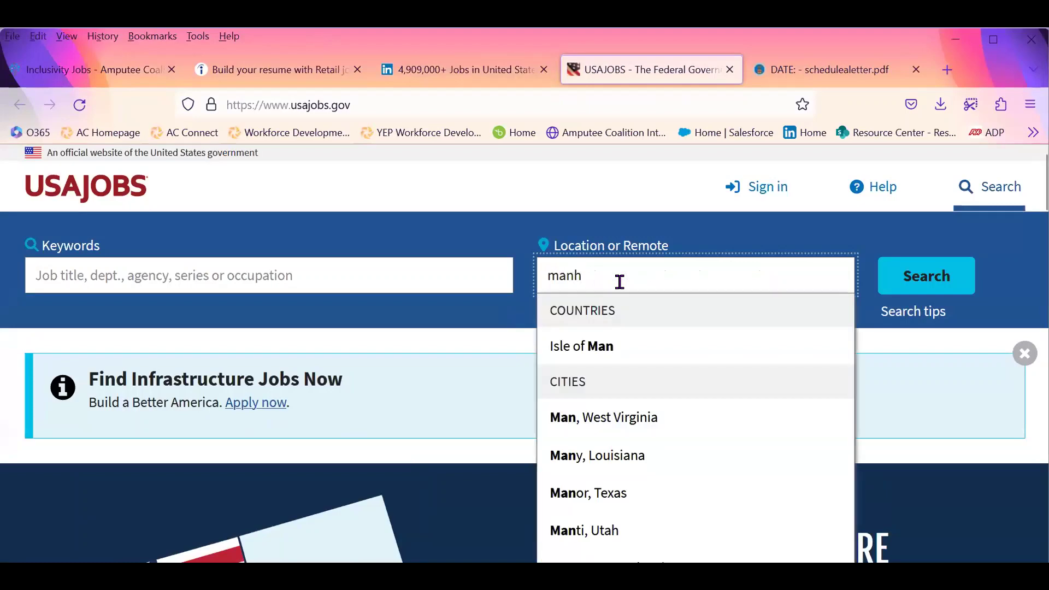
pyautogui.write('attan ')
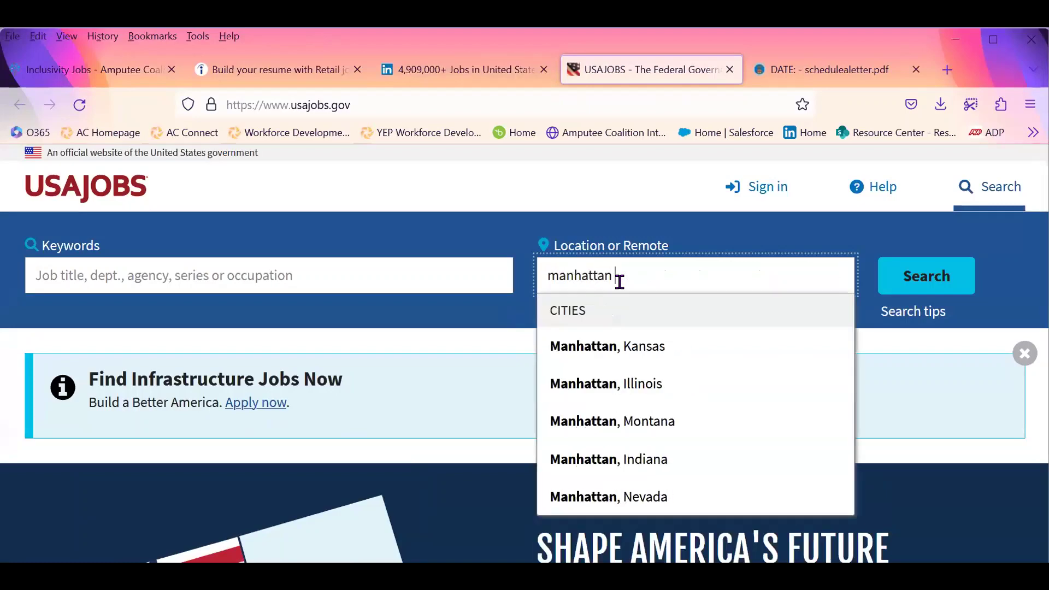
pyautogui.write('new')
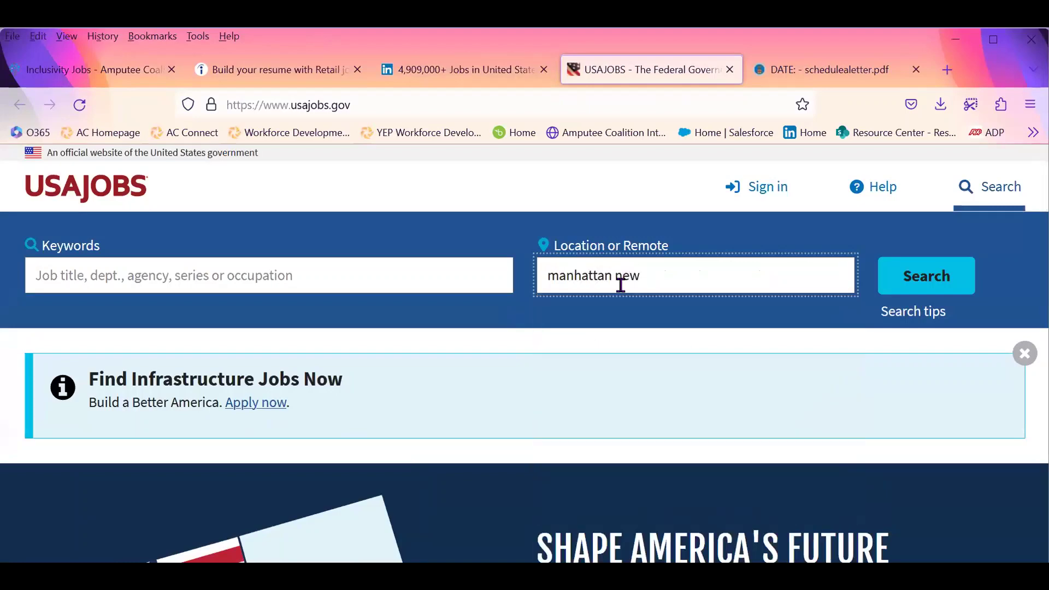
pyautogui.press('BackSpace')
pyautogui.press('BackSpace')
pyautogui.press('BackSpace')
pyautogui.press('BackSpace')
pyautogui.press('BackSpace')
pyautogui.press('BackSpace')
pyautogui.press('BackSpace')
pyautogui.press('BackSpace')
pyautogui.press('BackSpace')
pyautogui.press('BackSpace')
pyautogui.press('BackSpace')
pyautogui.press('BackSpace')
pyautogui.press('BackSpace')
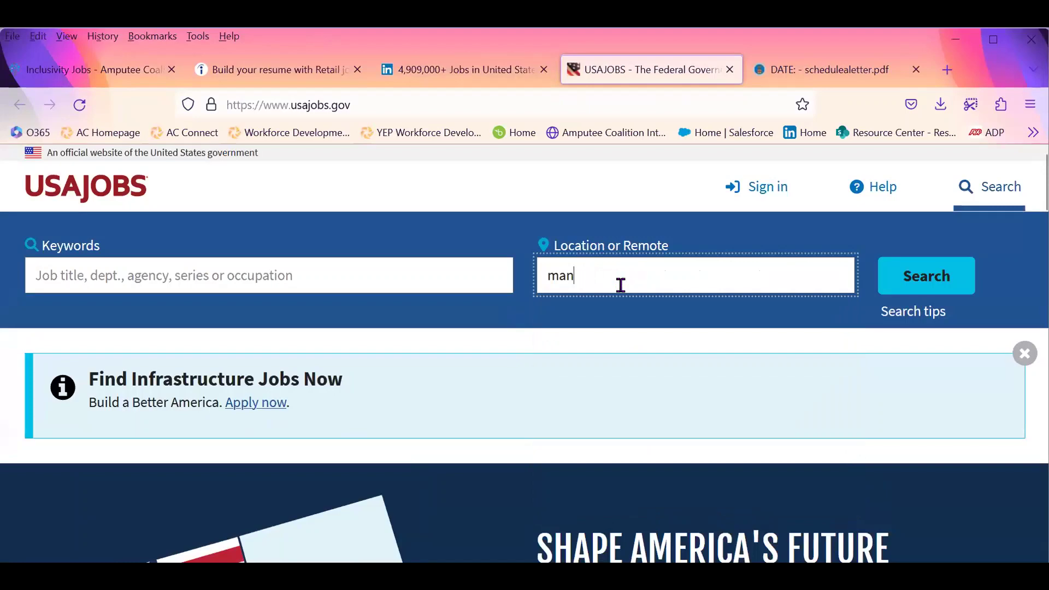
pyautogui.write('new')
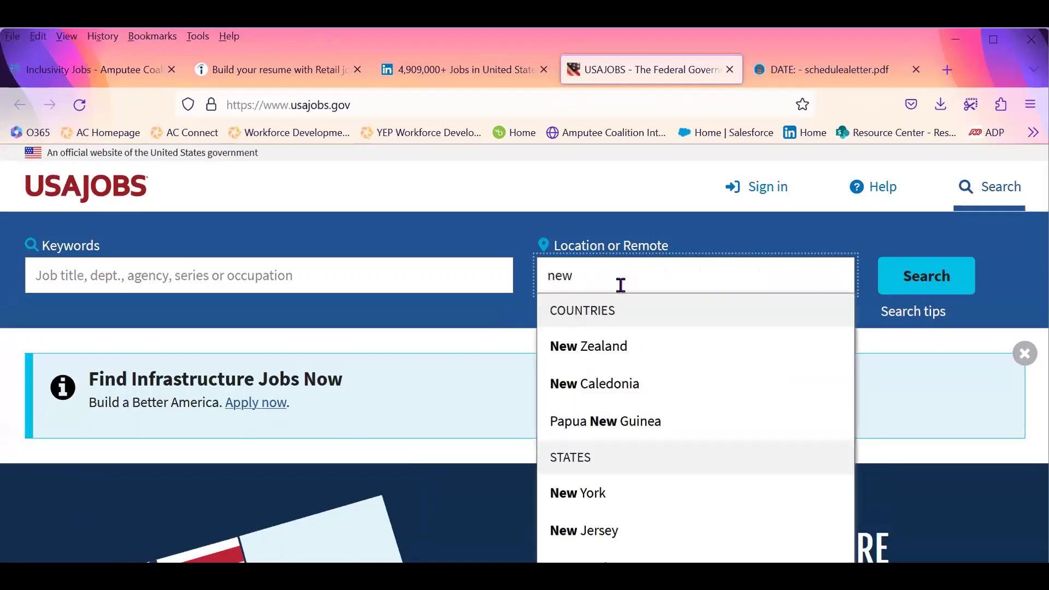
pyautogui.write(' york')
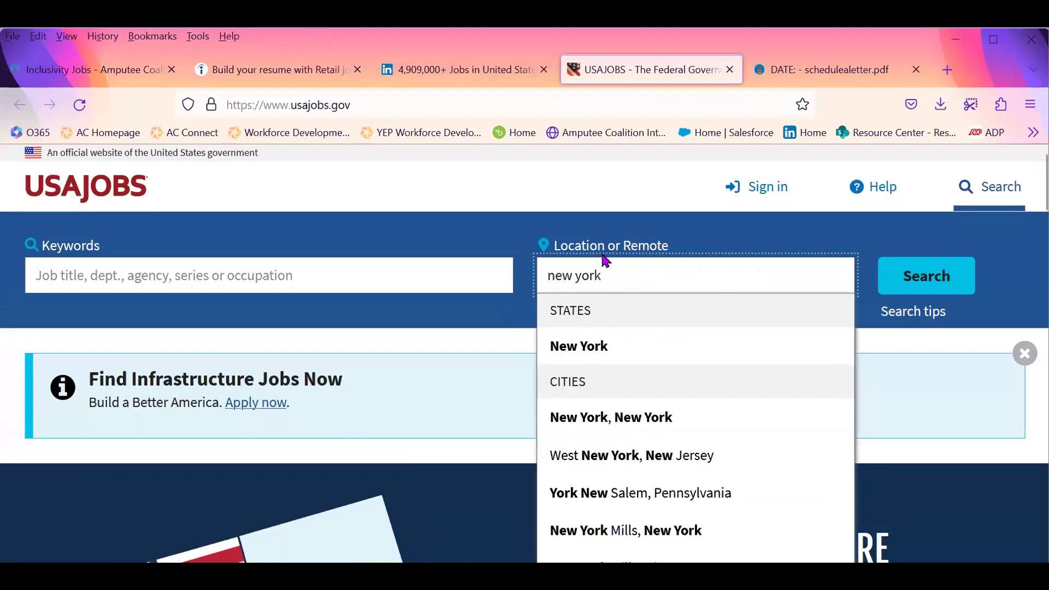
pyautogui.click(603, 432)
# Step: Run the New York search and scroll the 2,363 results down to the Hiring path filters
pyautogui.click(912, 289)
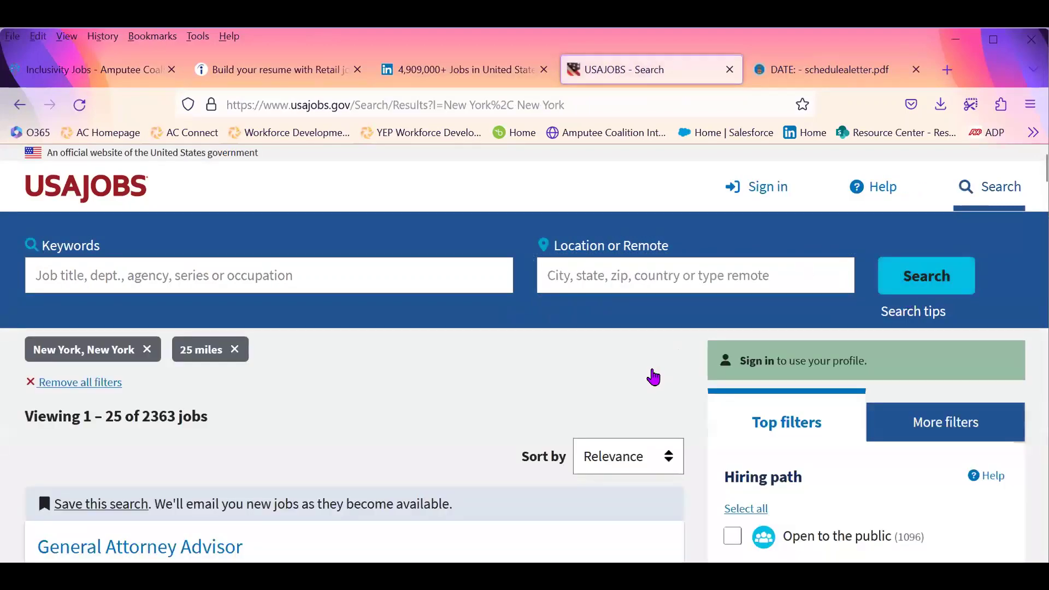
pyautogui.scroll(-1, 674, 394)
pyautogui.scroll(-4, 674, 393)
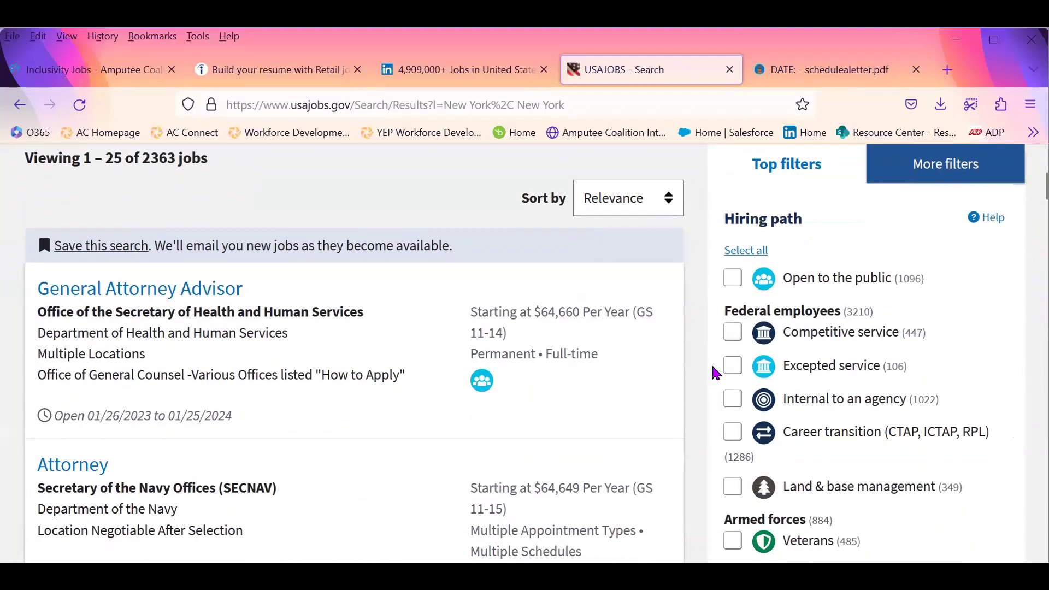
pyautogui.scroll(-2, 719, 372)
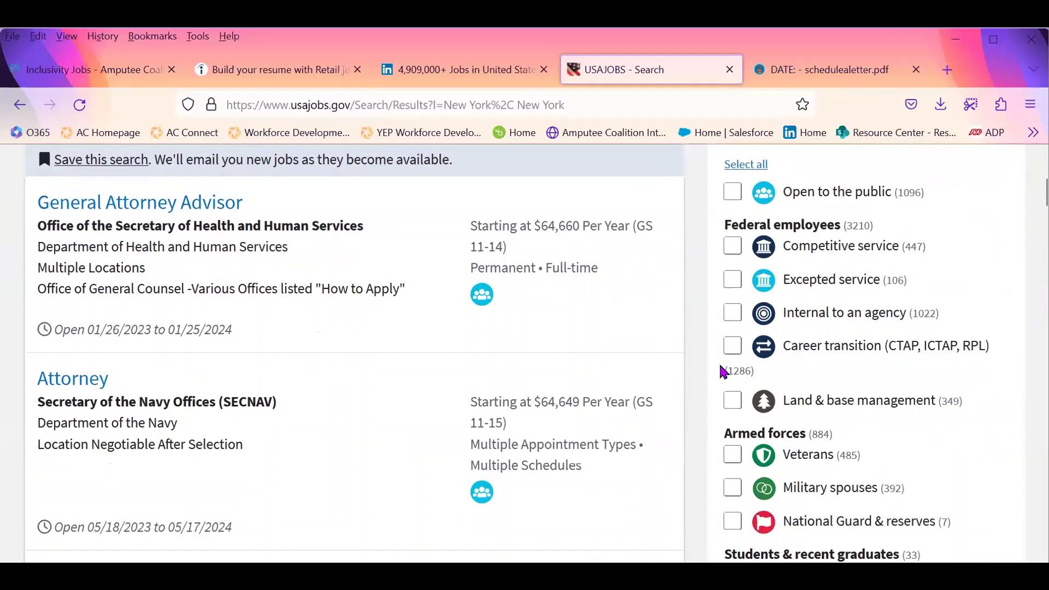
pyautogui.scroll(1, 803, 350)
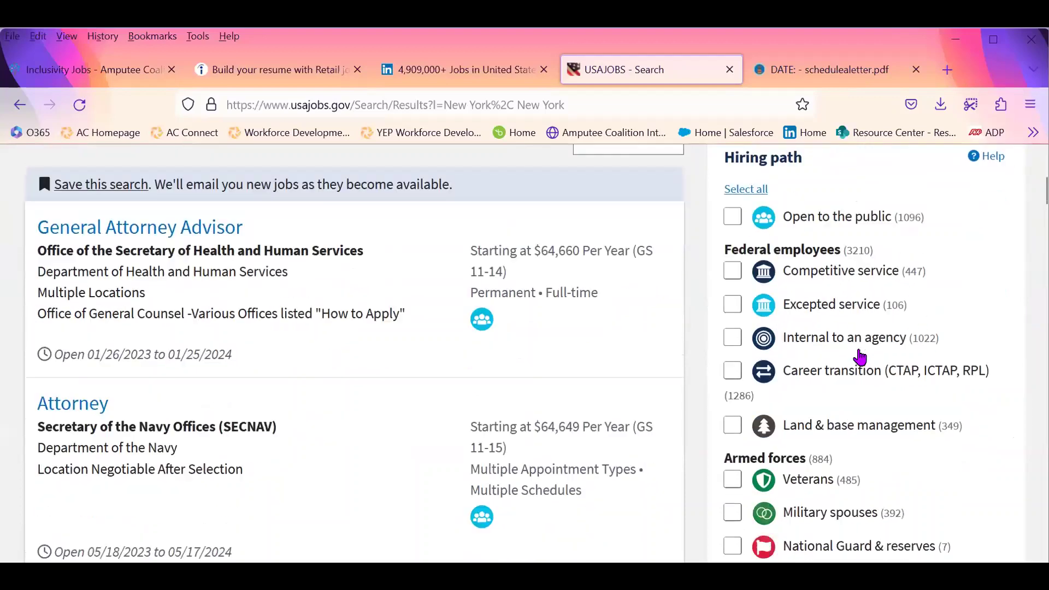
pyautogui.scroll(-3, 857, 355)
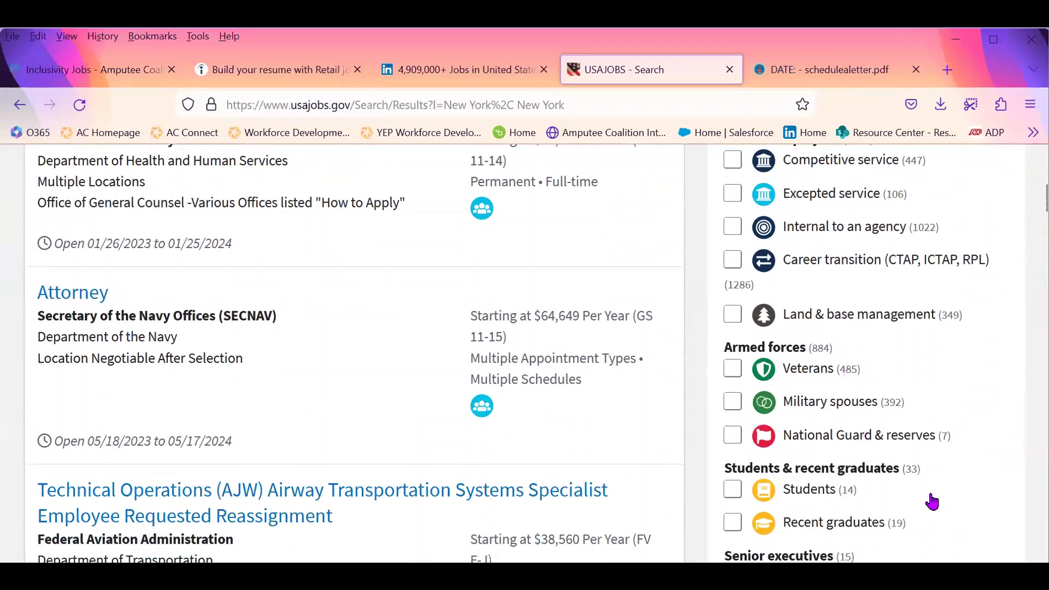
pyautogui.scroll(-2, 936, 494)
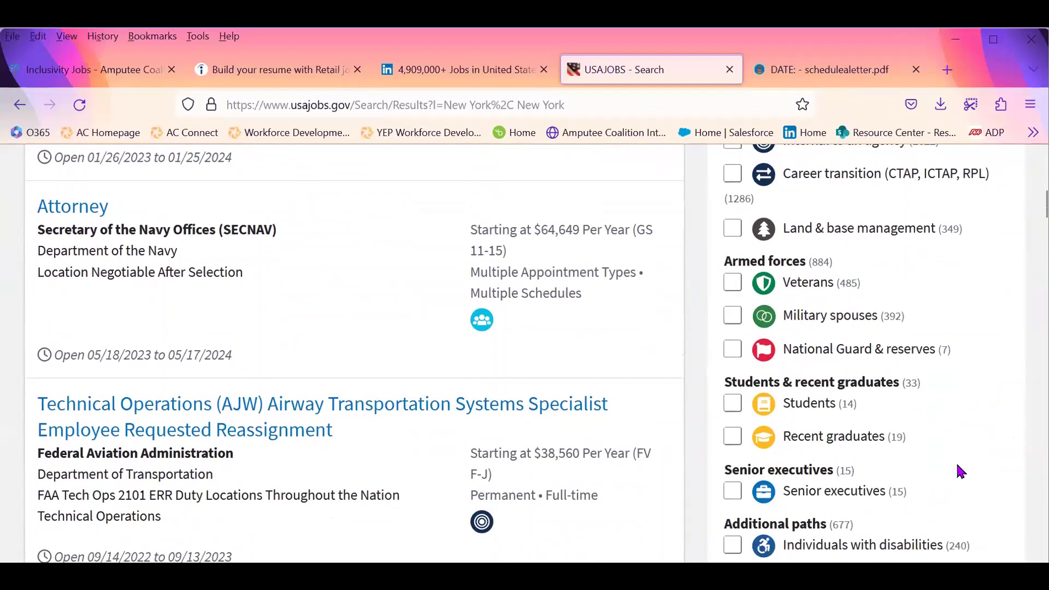
pyautogui.scroll(-2, 951, 486)
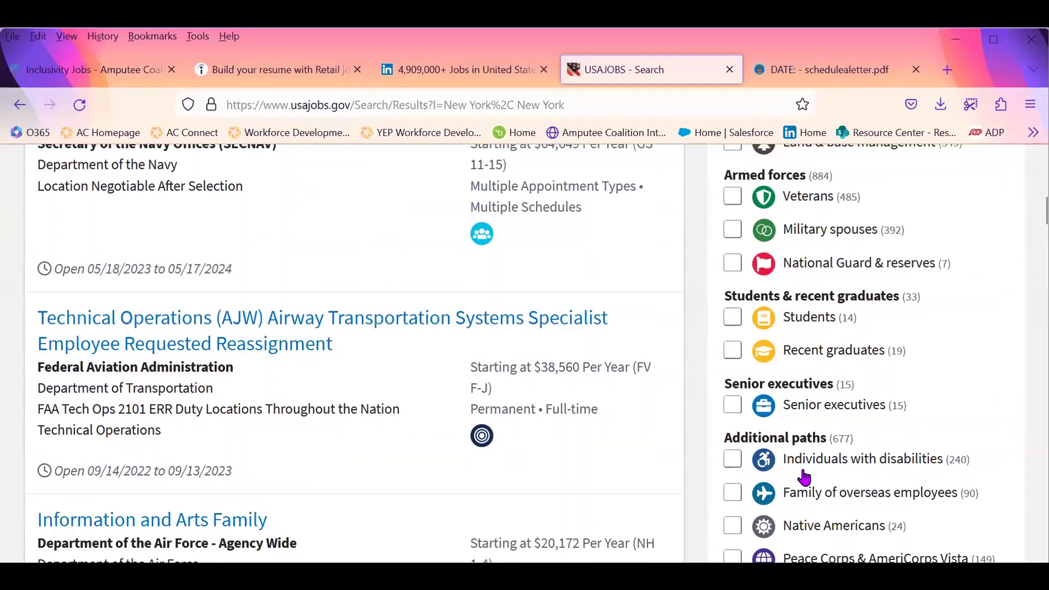
# Step: Tick Individuals with disabilities under Additional paths, then scroll back to the top of the 240 results
pyautogui.click(758, 477)
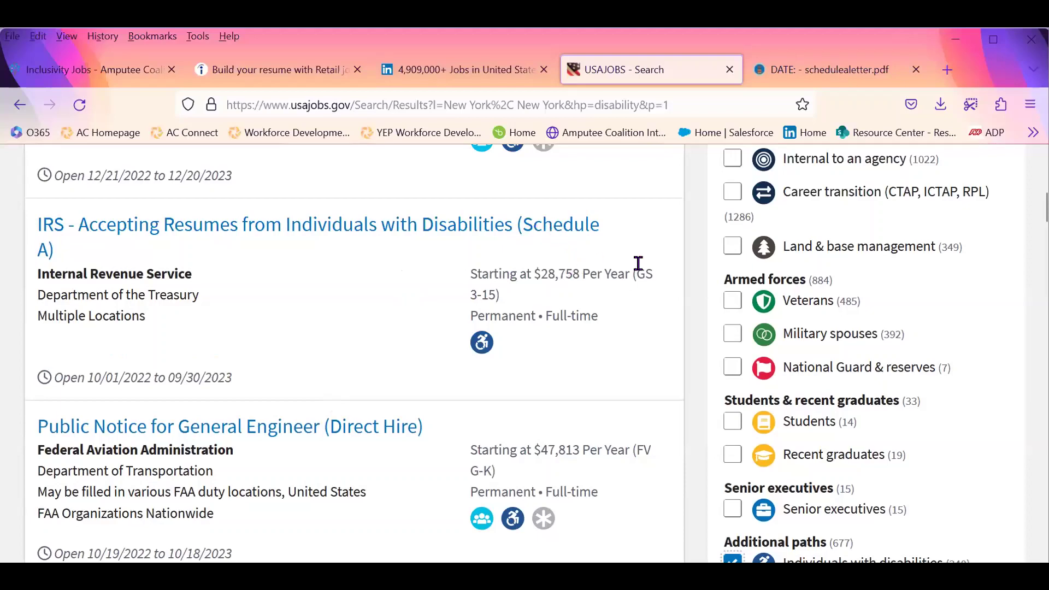
pyautogui.scroll(3, 713, 267)
pyautogui.scroll(7, 713, 269)
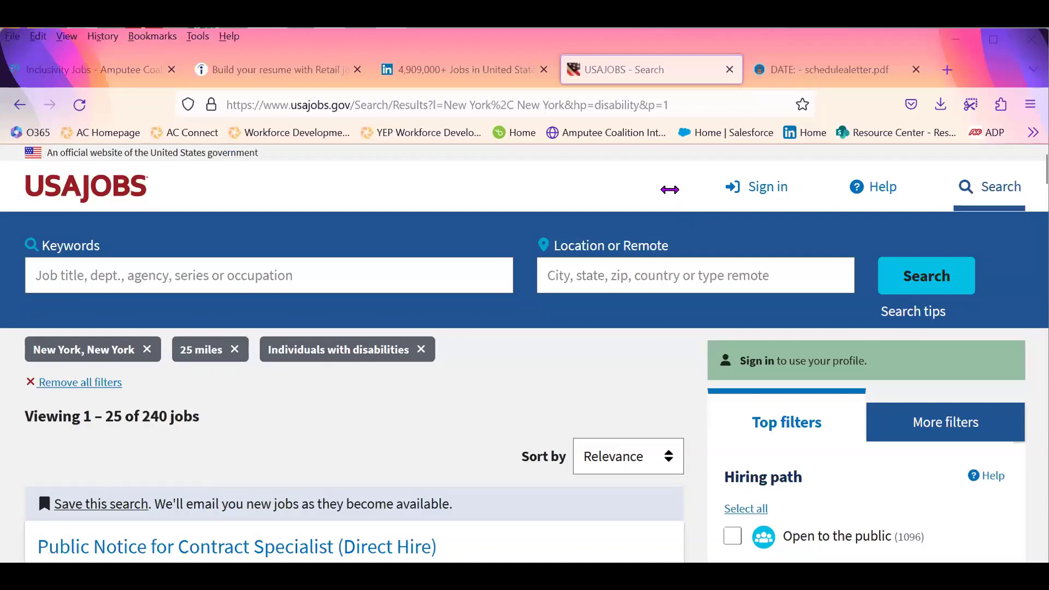
# Step: View the schedulealetter.pdf sample letter, then present the PowerPoint Questions slide full screen
pyautogui.click(795, 74)
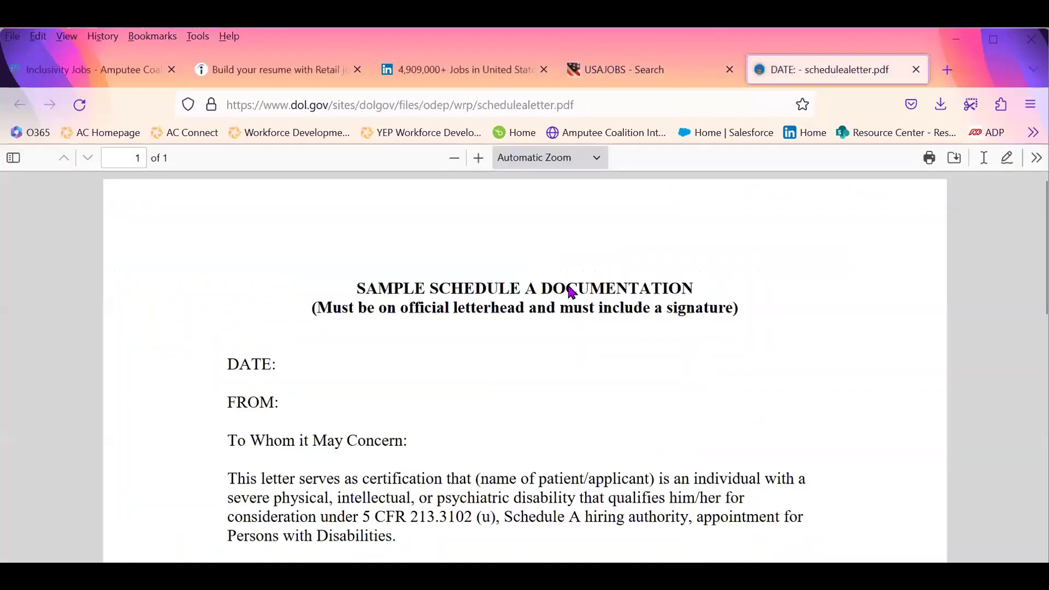
pyautogui.scroll(-3, 571, 292)
pyautogui.scroll(2, 574, 296)
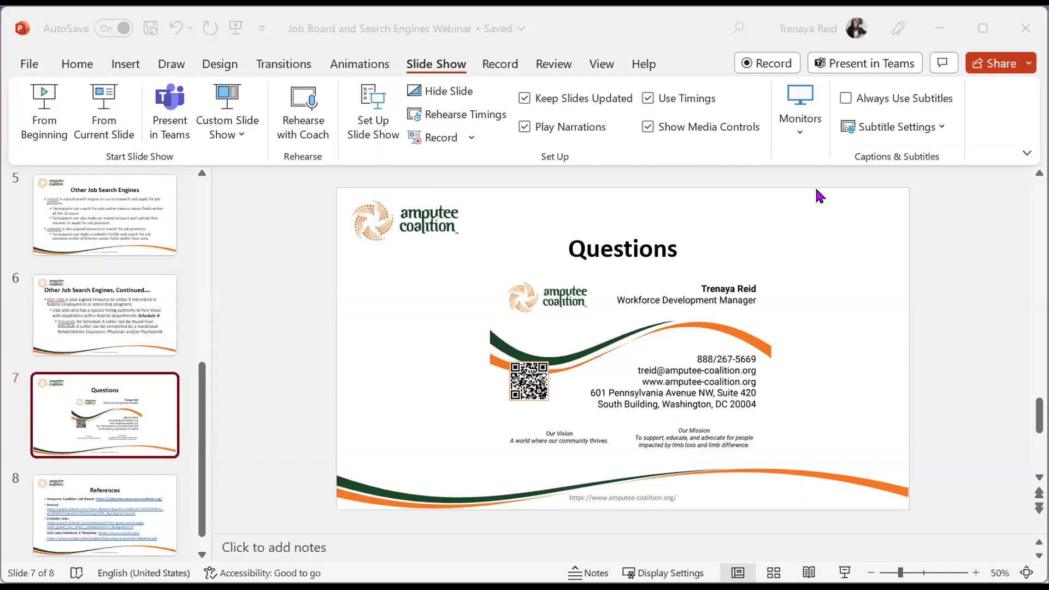
pyautogui.hotkey('shift', 'F5')
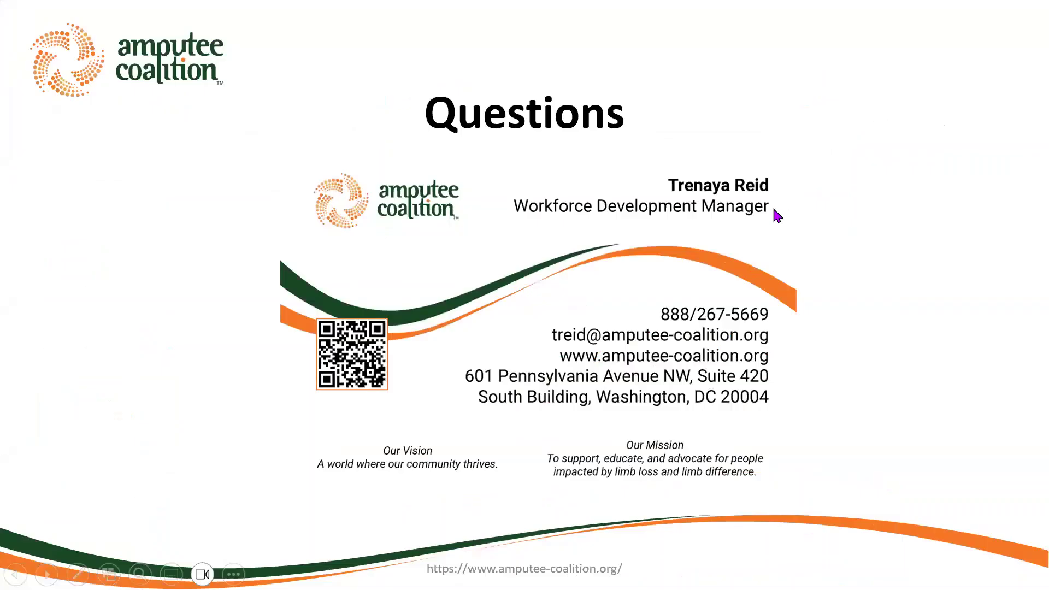